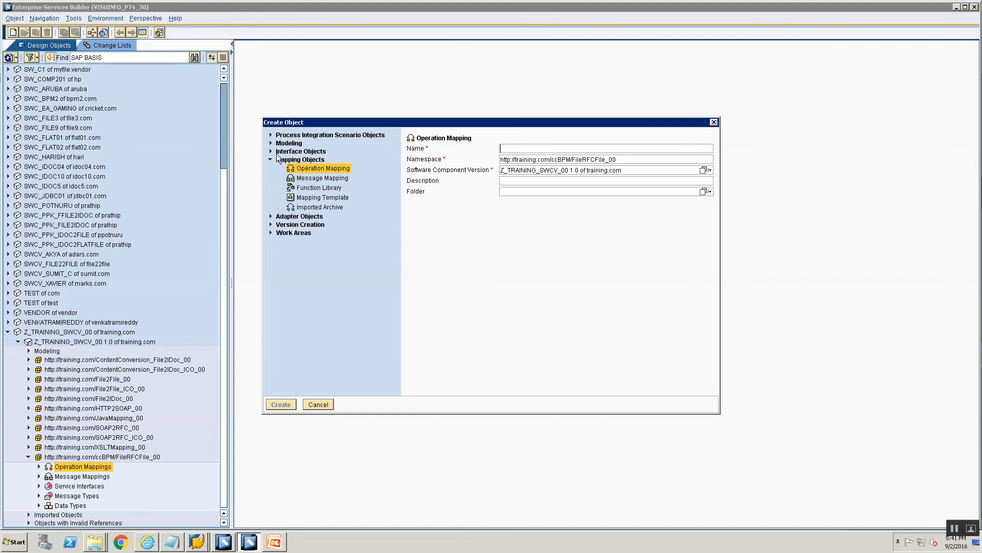
pyautogui.click(271, 135)
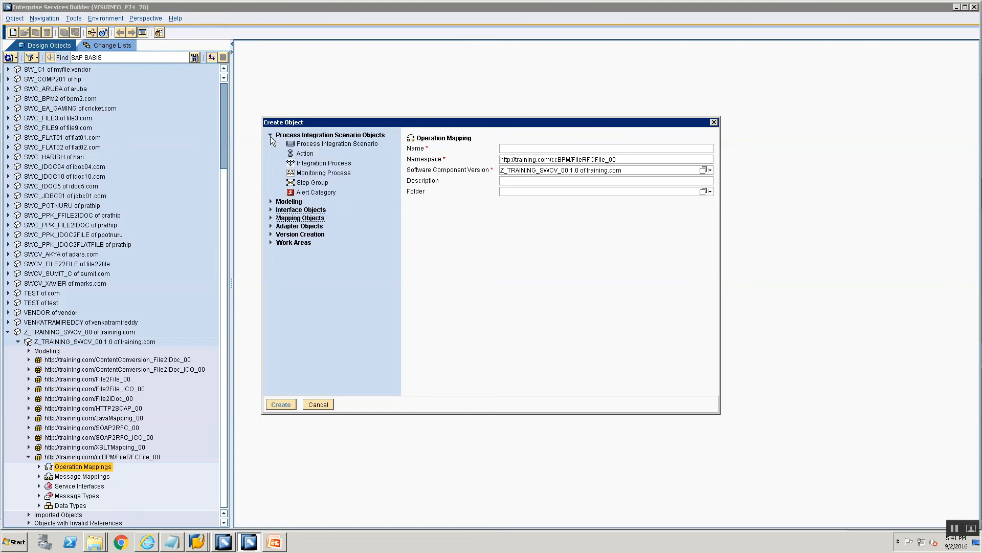
pyautogui.click(324, 162)
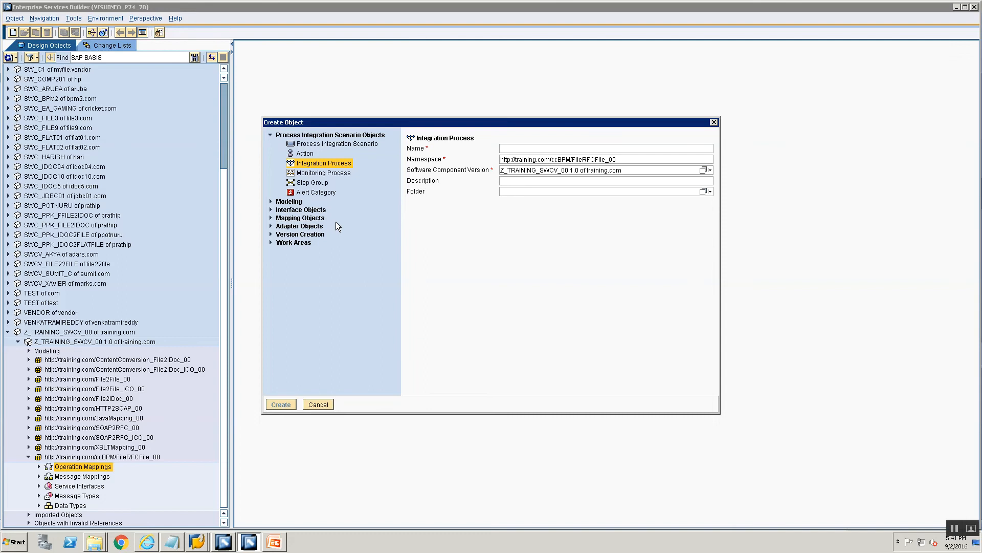
pyautogui.click(313, 404)
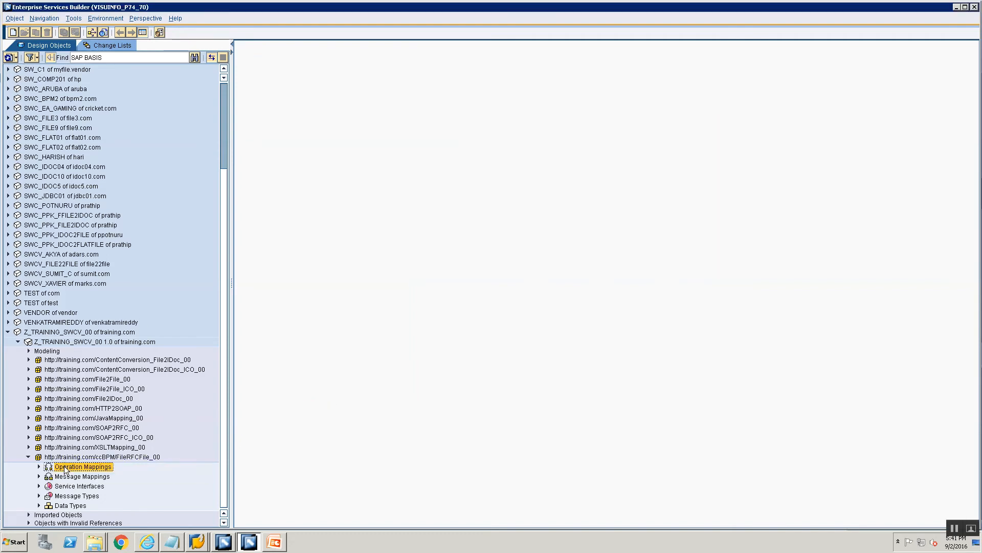
# Create an Integration Process named IP_FileRFCFile_00 in the ccBPM/FileRFCFile_00 namespace and show its editor in a detached, maximized window.
pyautogui.rightClick(65, 467)
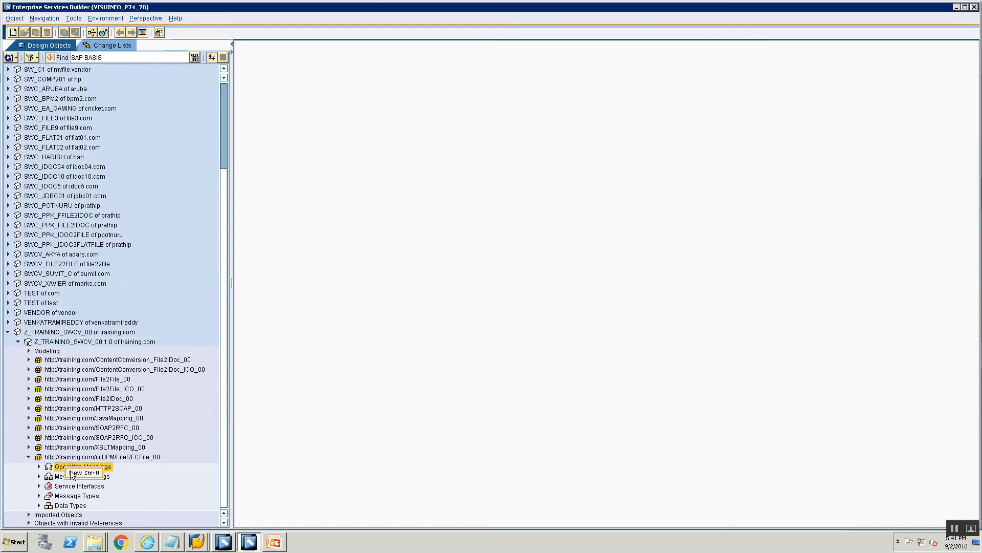
pyautogui.click(72, 472)
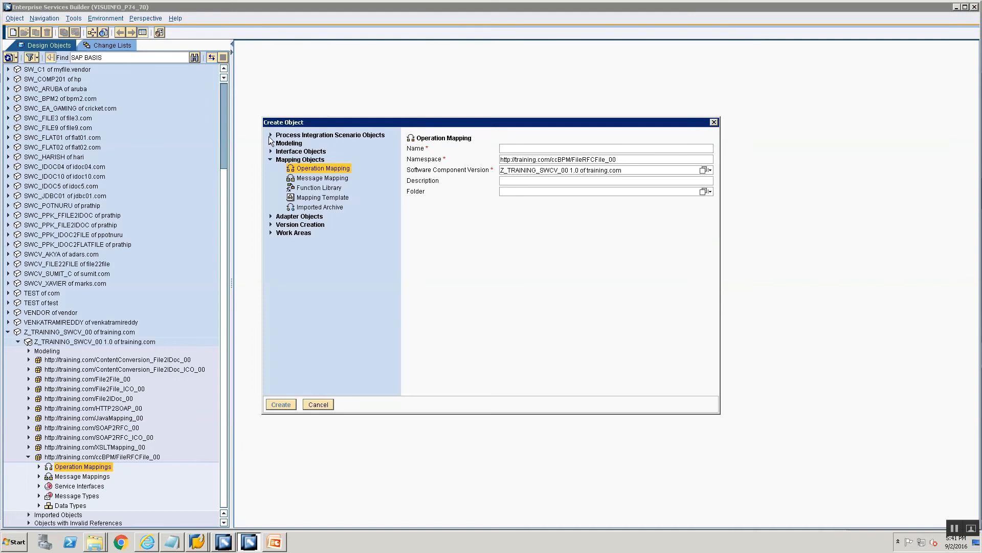
pyautogui.click(270, 136)
pyautogui.click(339, 135)
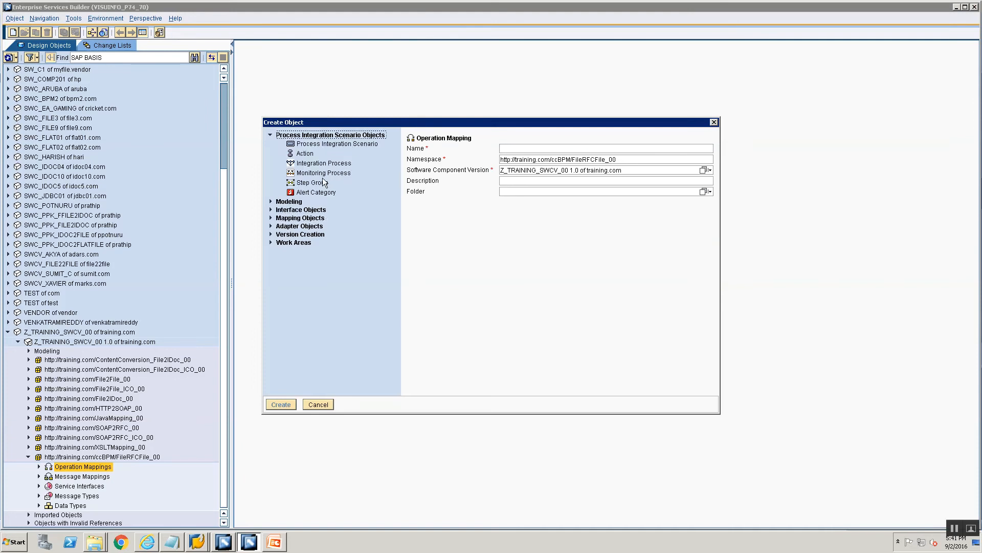
pyautogui.click(309, 163)
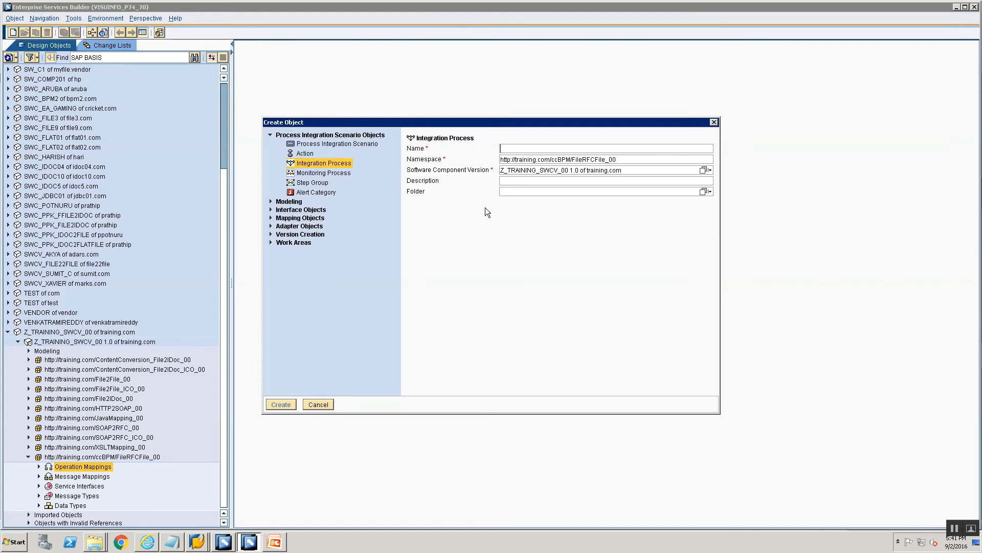
pyautogui.write('IP_FileRFCFile_')
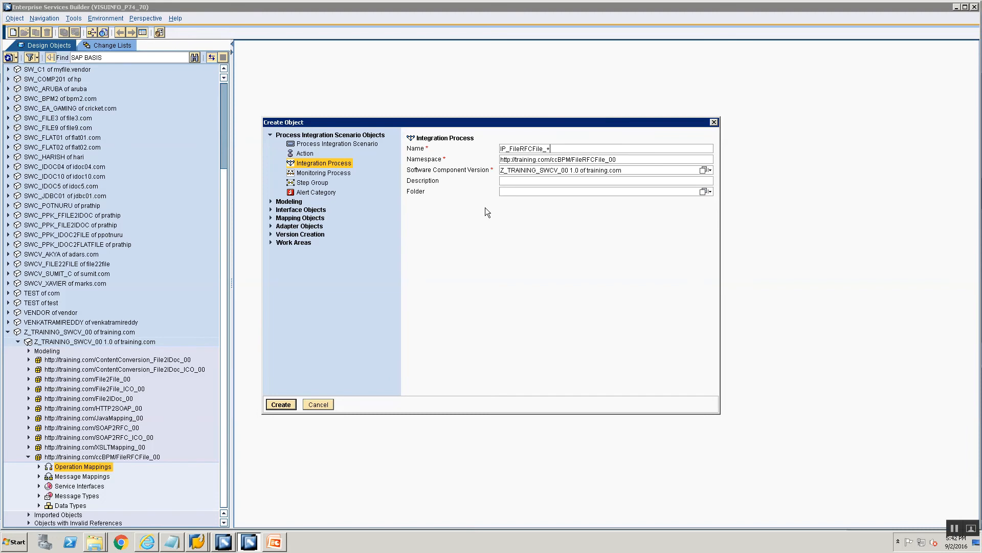
pyautogui.write('00')
pyautogui.click(278, 404)
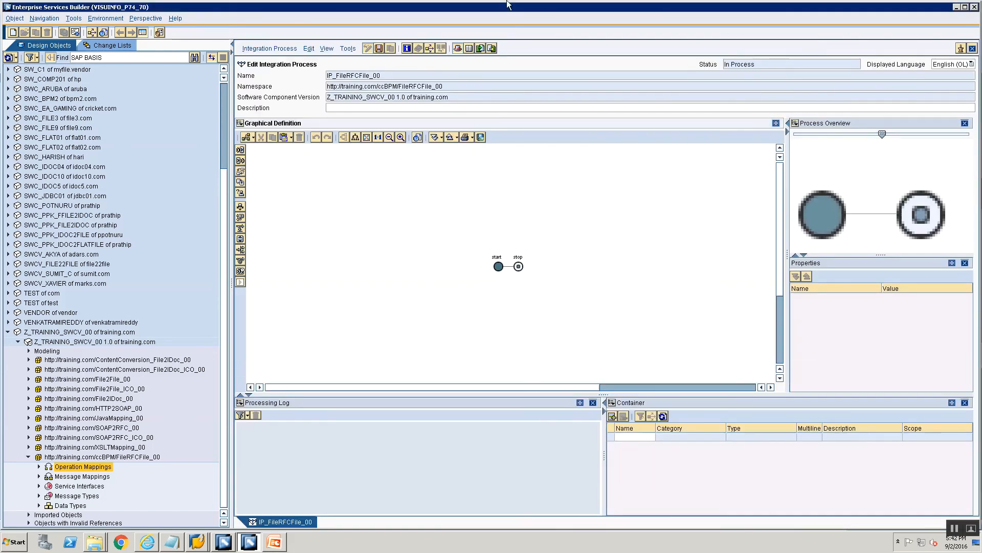
pyautogui.click(960, 48)
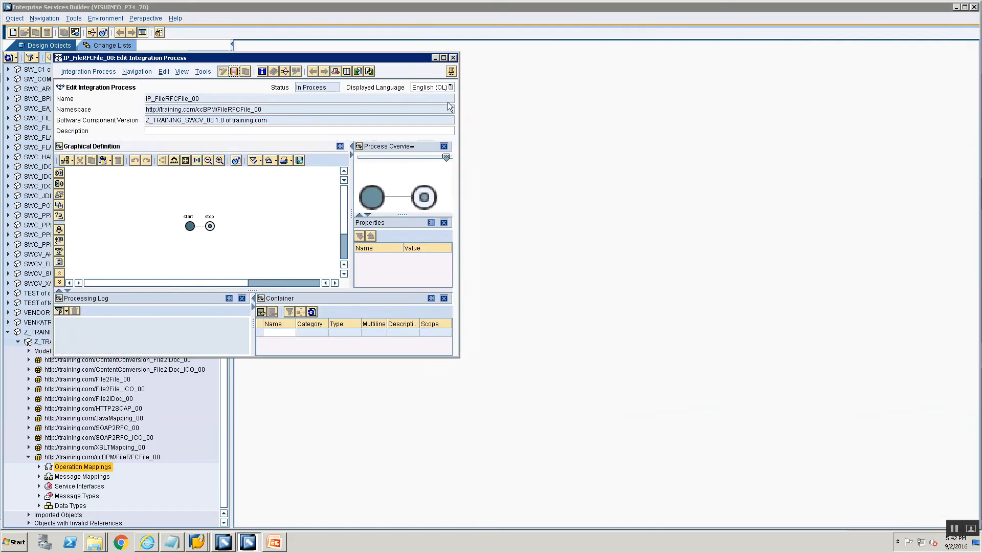
pyautogui.doubleClick(327, 57)
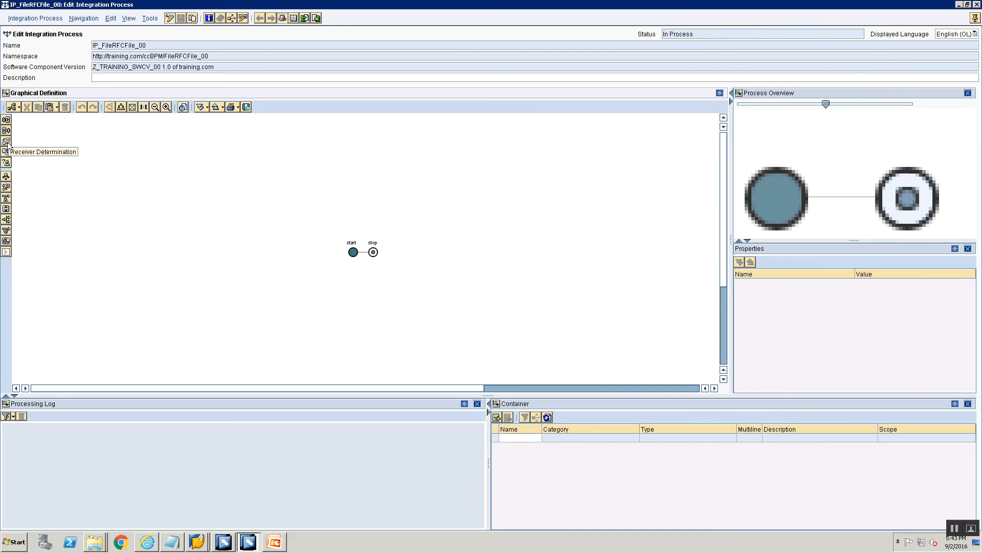
pyautogui.click(6, 177)
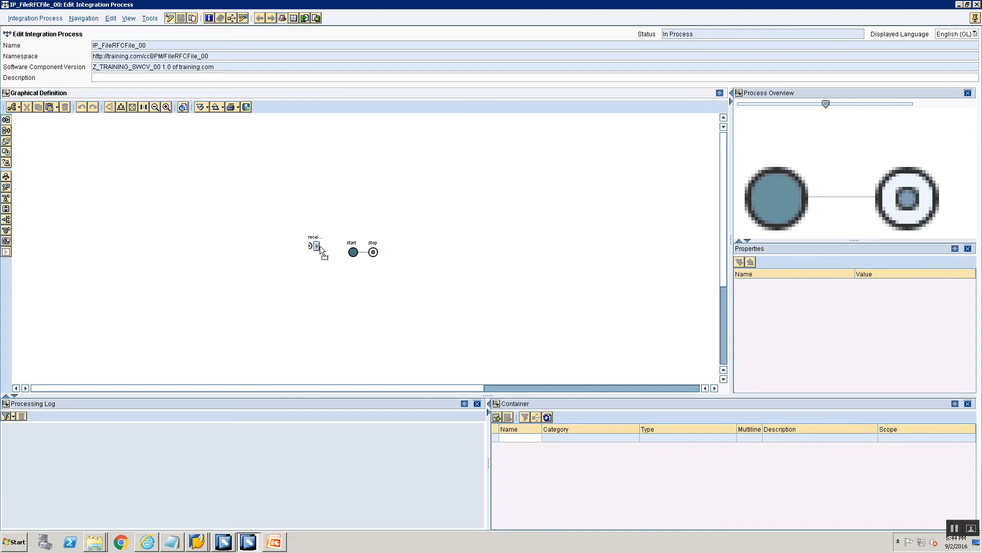
pyautogui.moveTo(357, 253); pyautogui.dragTo(6, 122)
pyautogui.hotkey('alt', 'Tab')
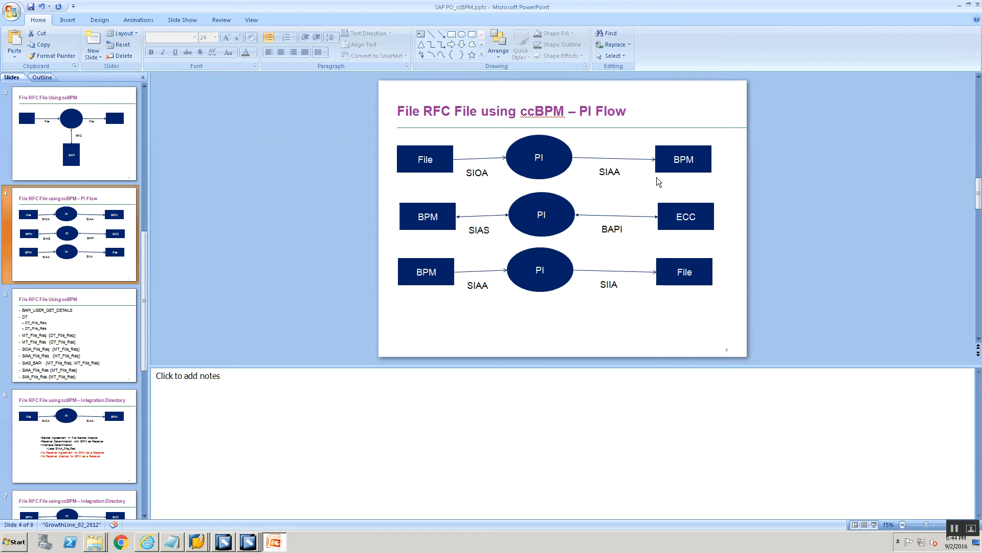
pyautogui.hotkey('alt', 'Tab')
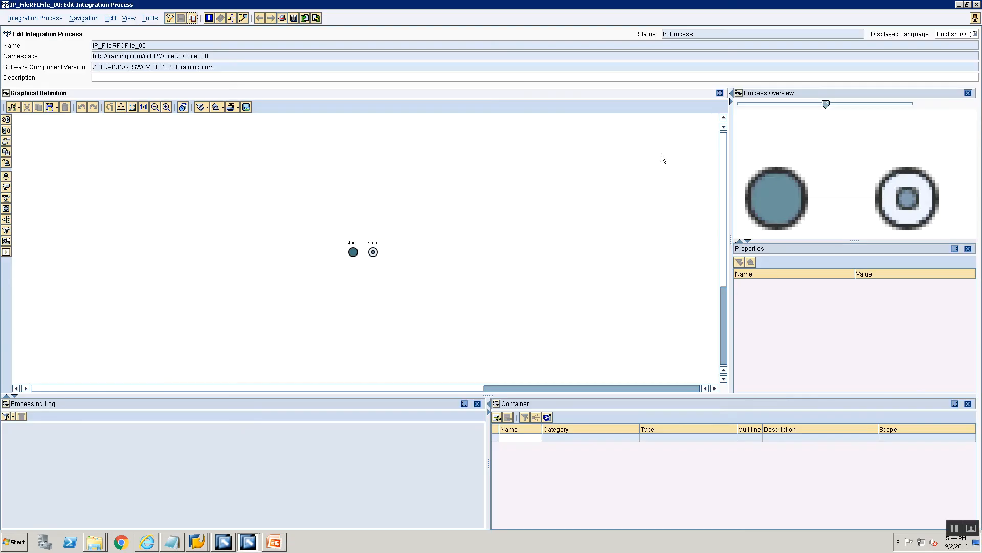
# Insert a Receive step between start and stop in the process's graphical definition.
pyautogui.moveTo(5, 120)
pyautogui.mouseDown()
pyautogui.moveTo(43, 128)
pyautogui.moveTo(4, 122)
pyautogui.mouseUp()
pyautogui.moveTo(121, 222); pyautogui.dragTo(268, 263)
pyautogui.moveTo(65, 192); pyautogui.dragTo(90, 238)
pyautogui.moveTo(6, 119); pyautogui.dragTo(327, 245)
pyautogui.moveTo(351, 251); pyautogui.dragTo(364, 254)
pyautogui.moveTo(364, 253); pyautogui.dragTo(365, 255)
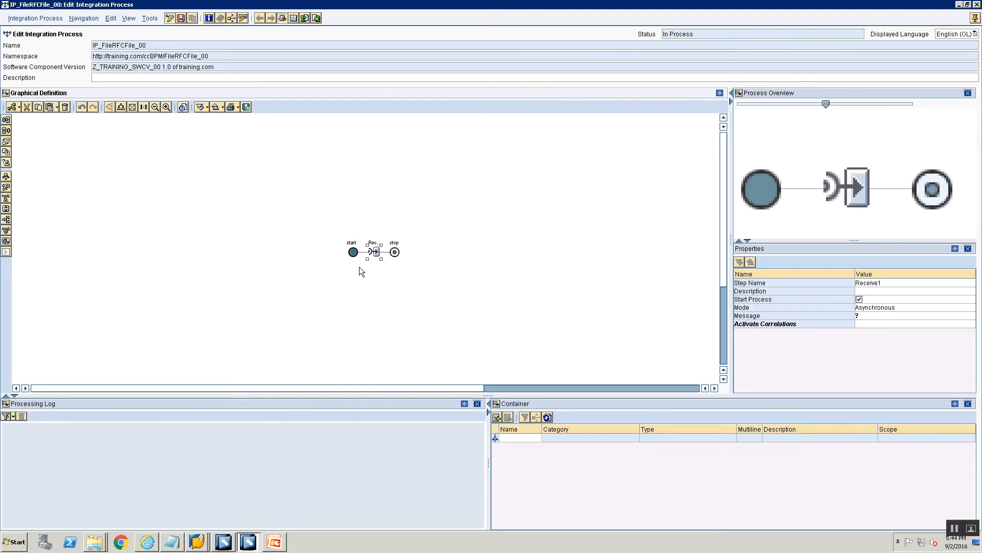
pyautogui.click(606, 238)
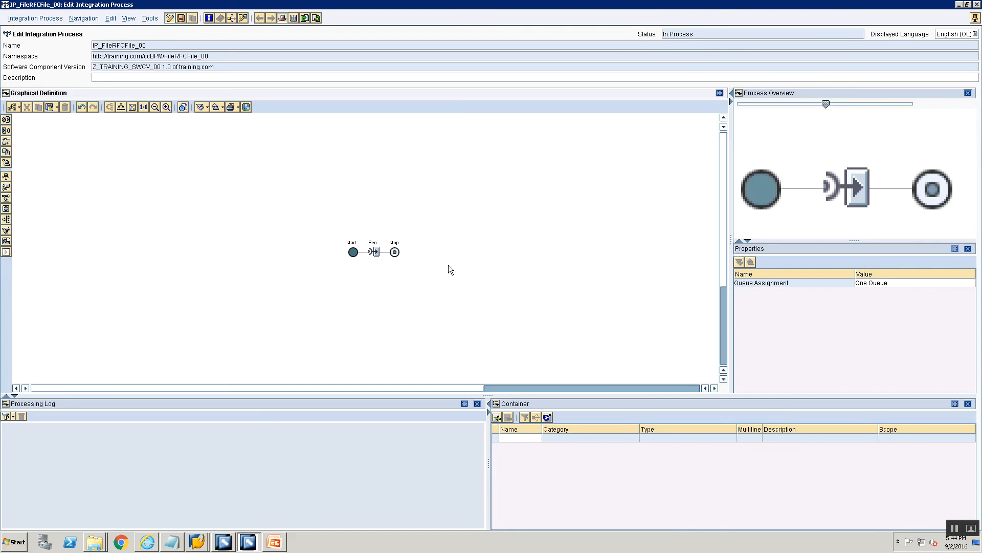
# Set the Receive step's name to "Receive File Request into ccBPM".
pyautogui.click(376, 251)
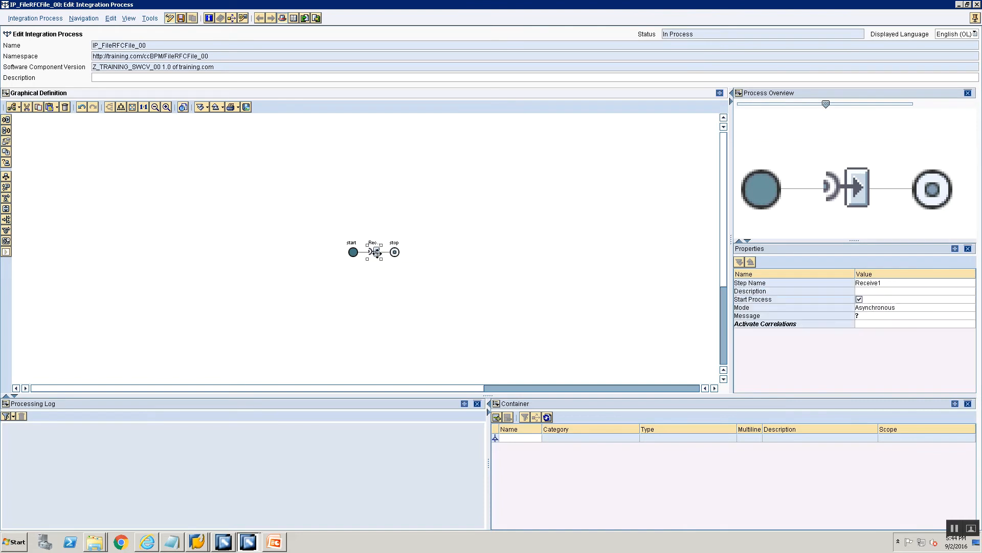
pyautogui.click(914, 283)
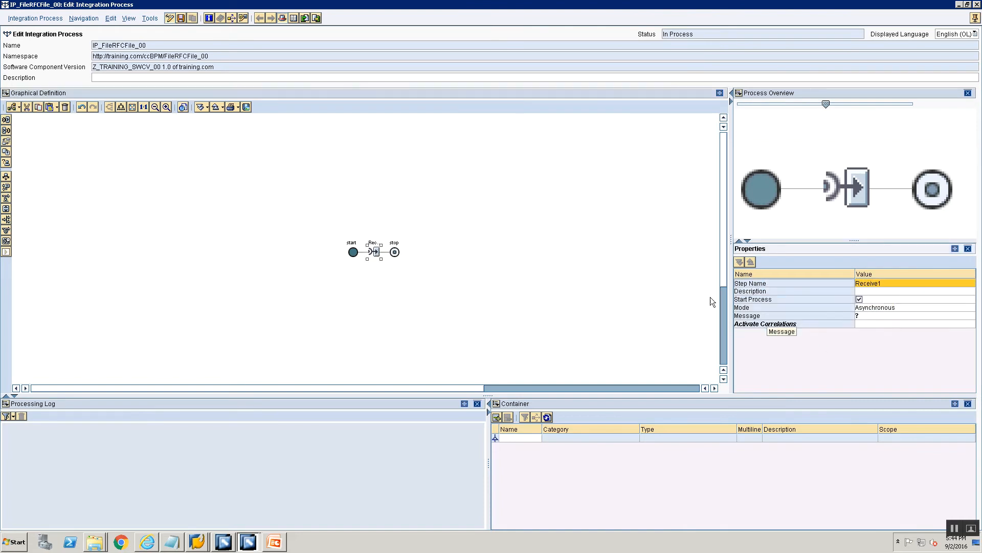
pyautogui.click(598, 299)
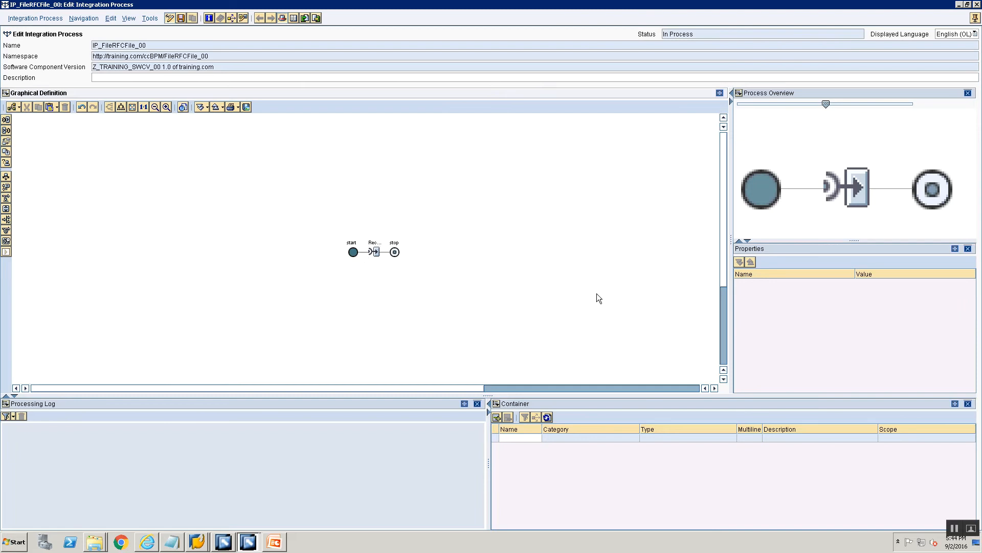
pyautogui.click(376, 251)
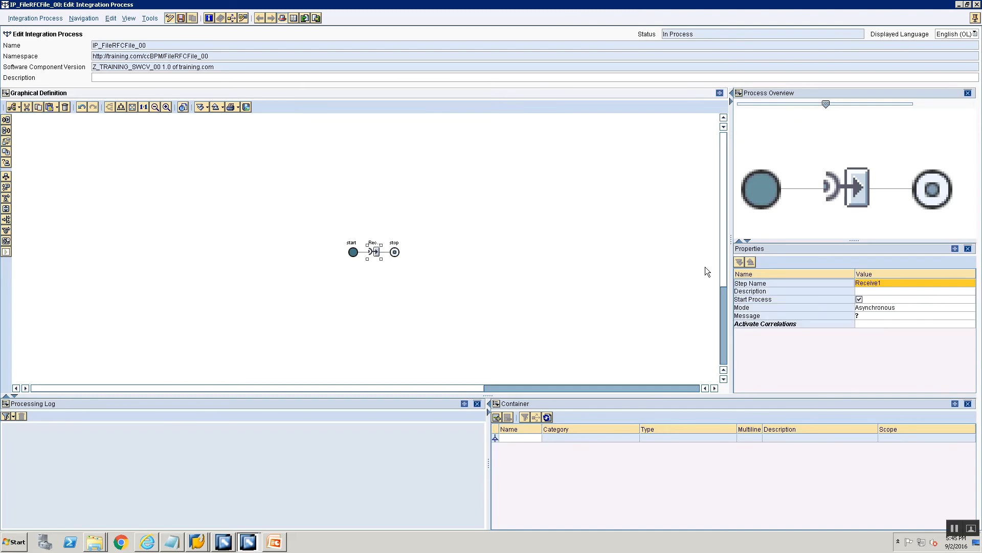
pyautogui.click(916, 284)
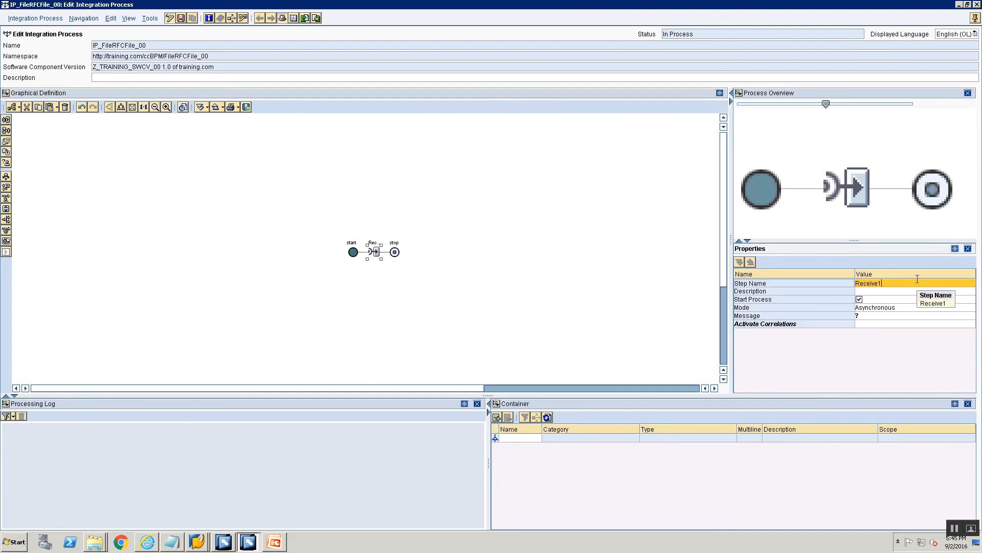
pyautogui.press('BackSpace')
pyautogui.press('BackSpace')
pyautogui.press('BackSpace')
pyautogui.press('BackSpace')
pyautogui.press('BackSpace')
pyautogui.press('BackSpace')
pyautogui.press('BackSpace')
pyautogui.press('BackSpace')
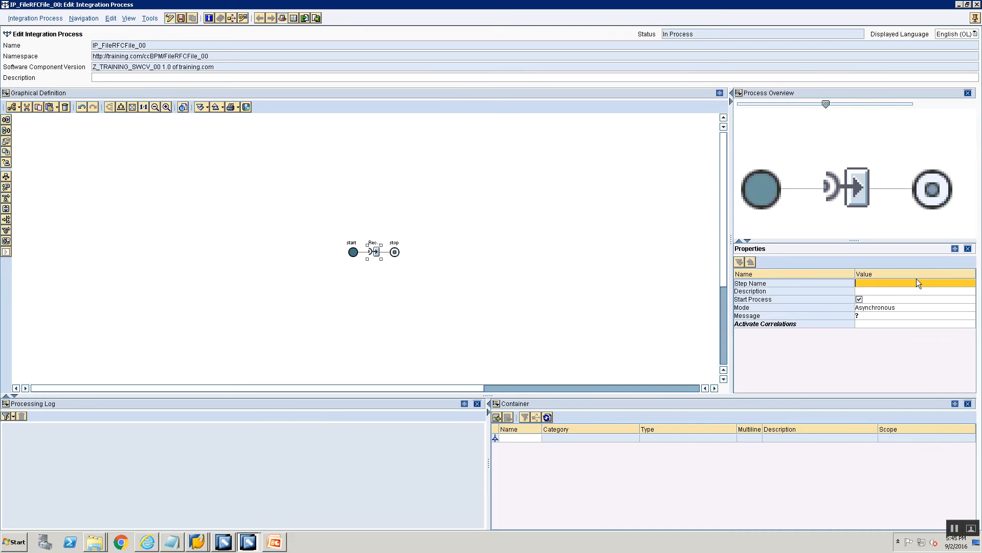
pyautogui.write('Receive File Request into ccBPM')
pyautogui.press('Return')
pyautogui.click(883, 292)
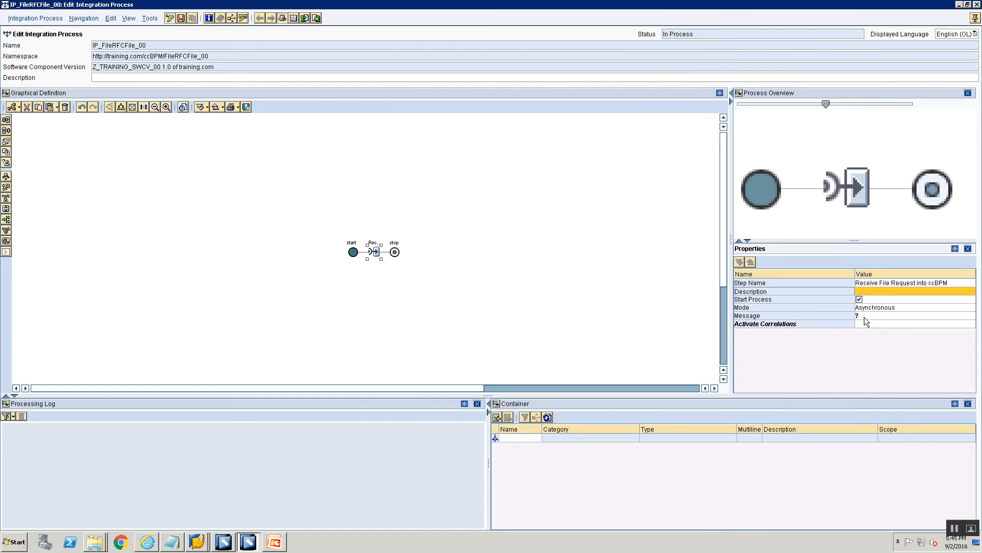
pyautogui.click(863, 315)
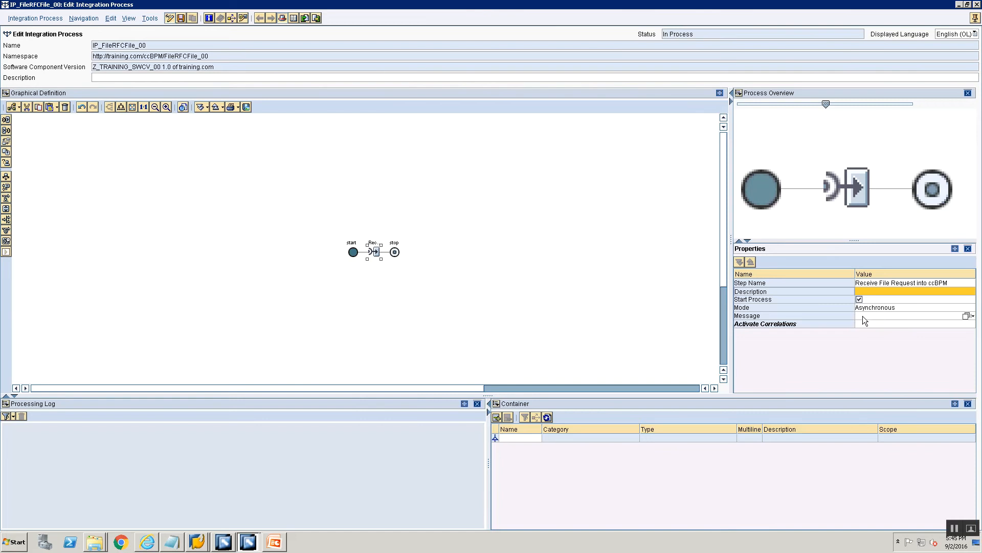
pyautogui.click(966, 316)
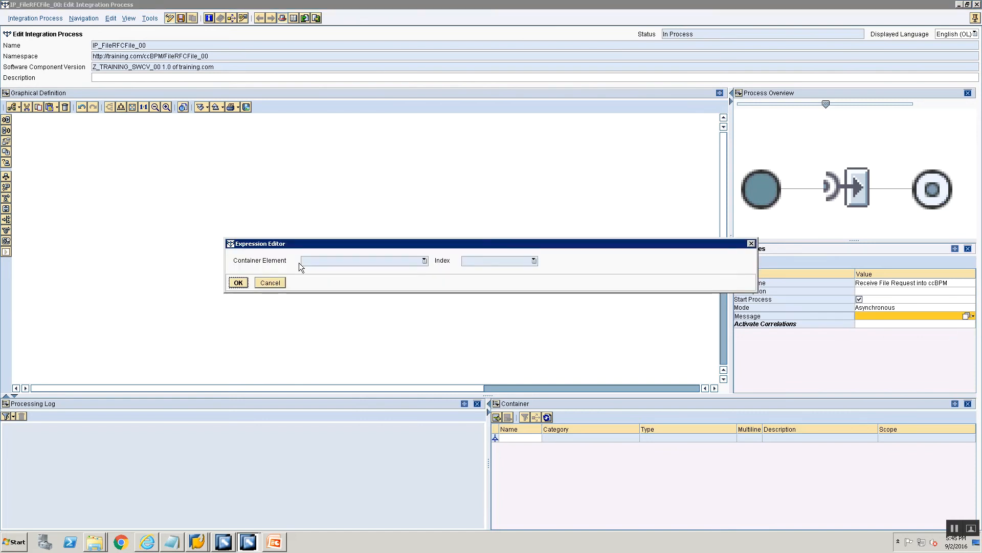
pyautogui.click(263, 284)
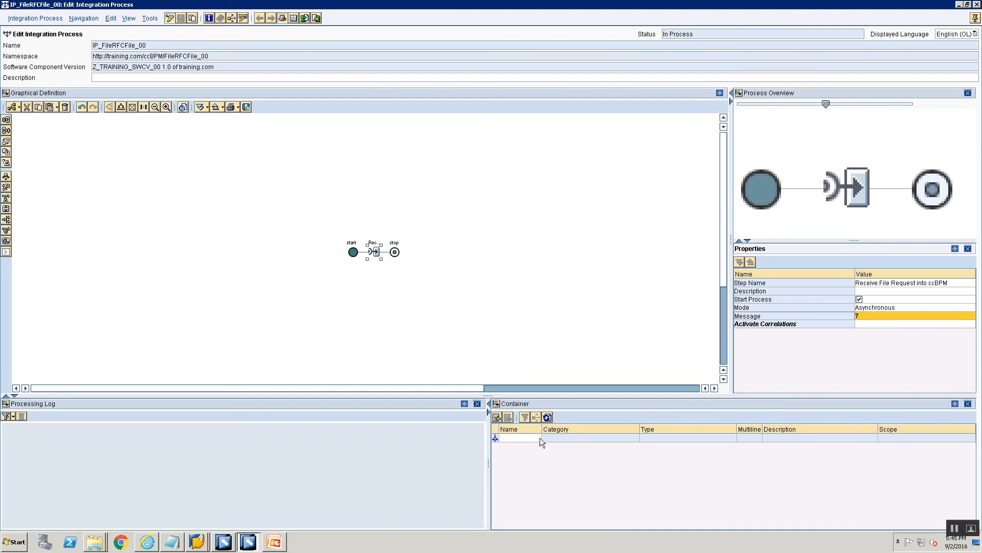
# Enlarge the Container area by closing the Processing Log and raising the divider, and add a container element named FileRequest.
pyautogui.click(477, 404)
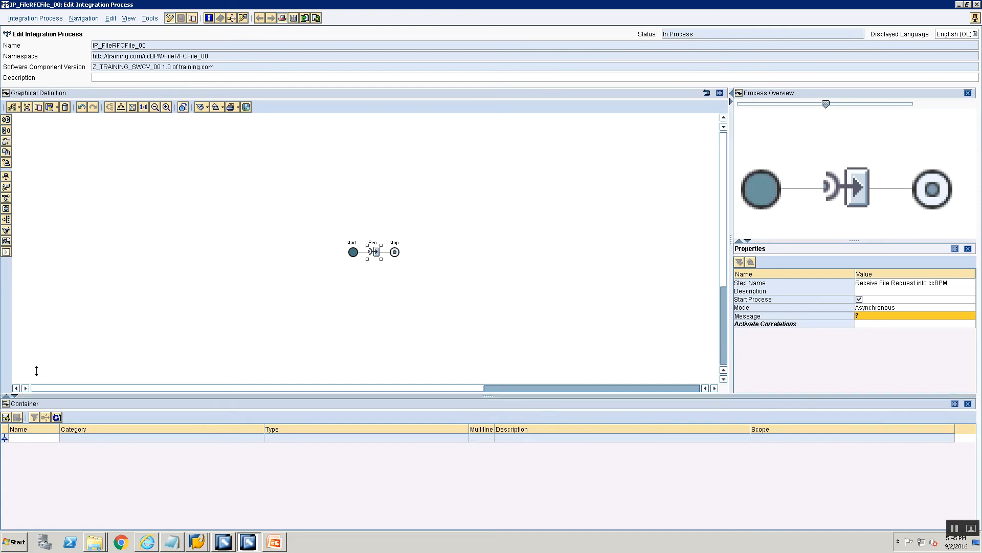
pyautogui.moveTo(172, 393); pyautogui.dragTo(185, 292)
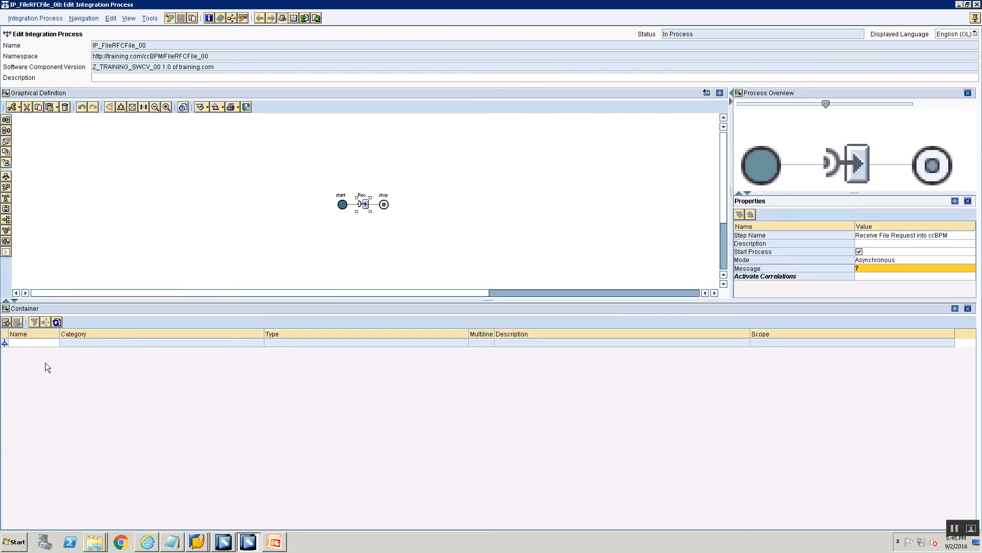
pyautogui.click(47, 341)
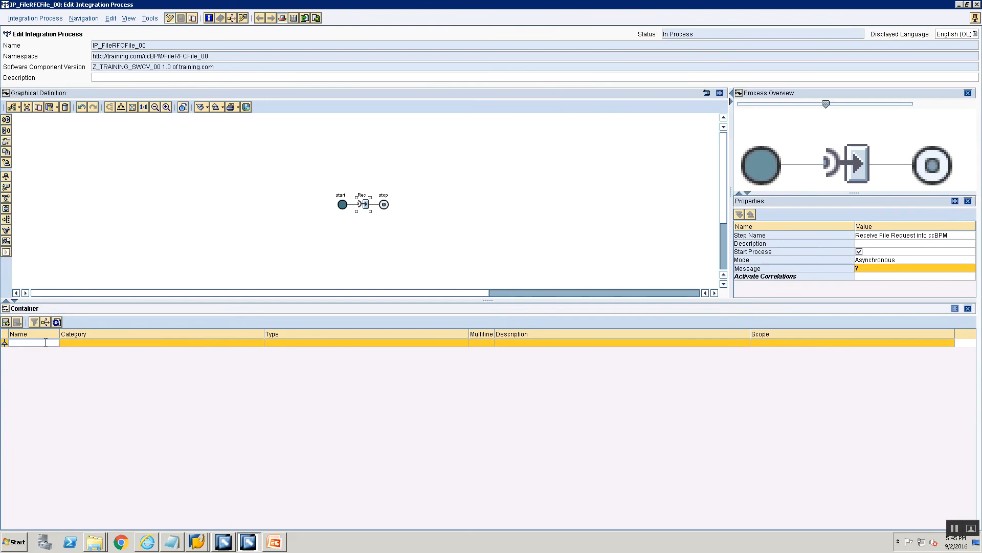
pyautogui.write('receiveFileReq')
pyautogui.press('Return')
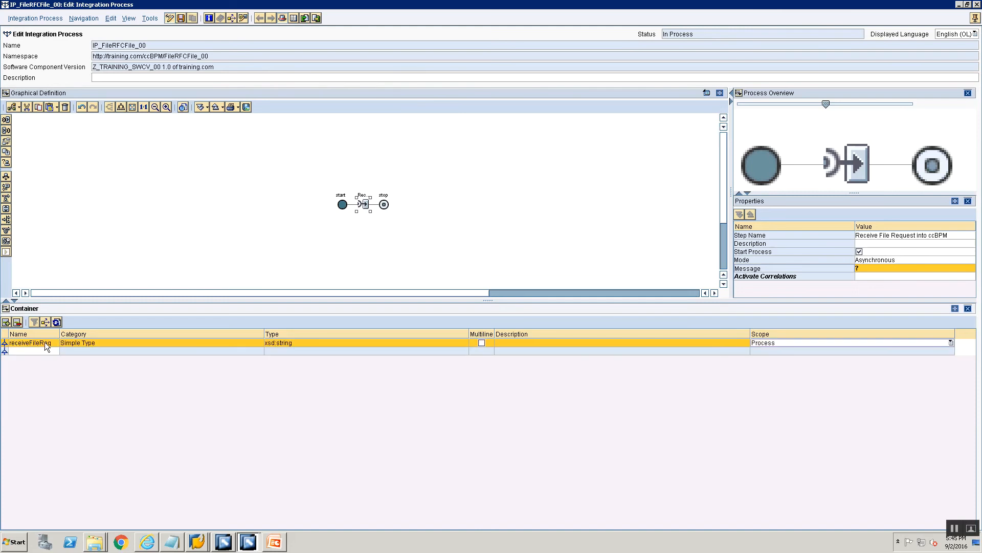
pyautogui.doubleClick(46, 342)
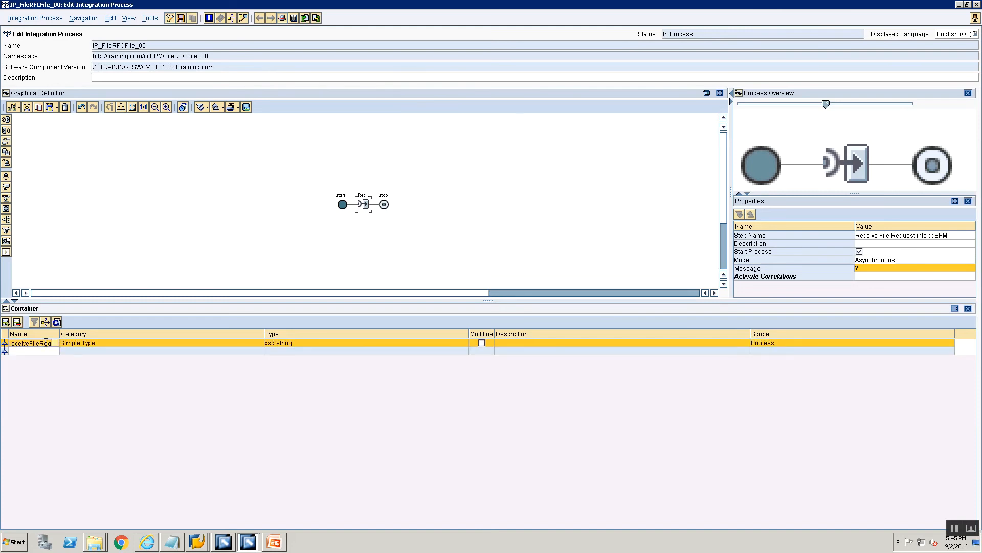
pyautogui.write('FileRequest')
# Set the FileRequest container element's category to Abstract Interface and its type to SIAA_FileReq.
pyautogui.click(74, 344)
pyautogui.click(74, 346)
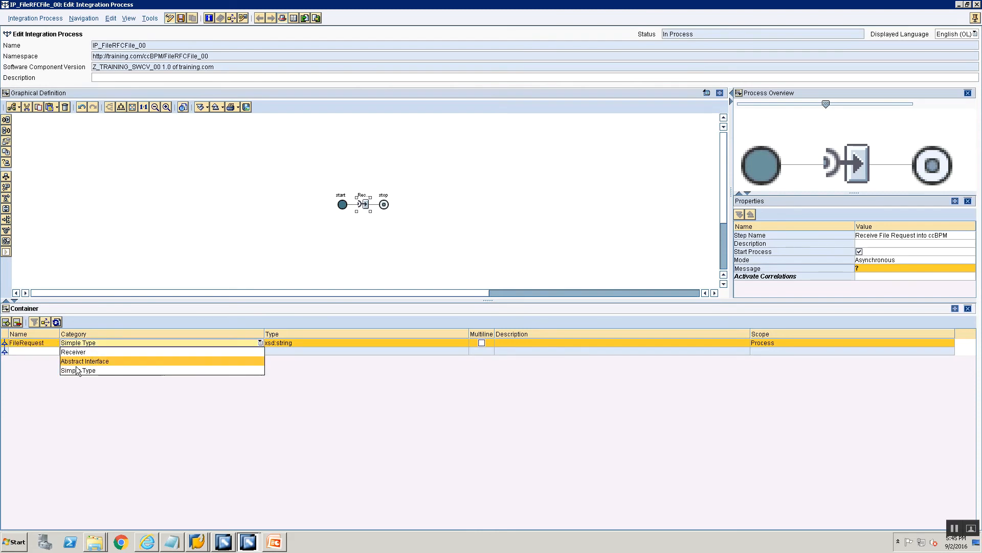
pyautogui.click(77, 362)
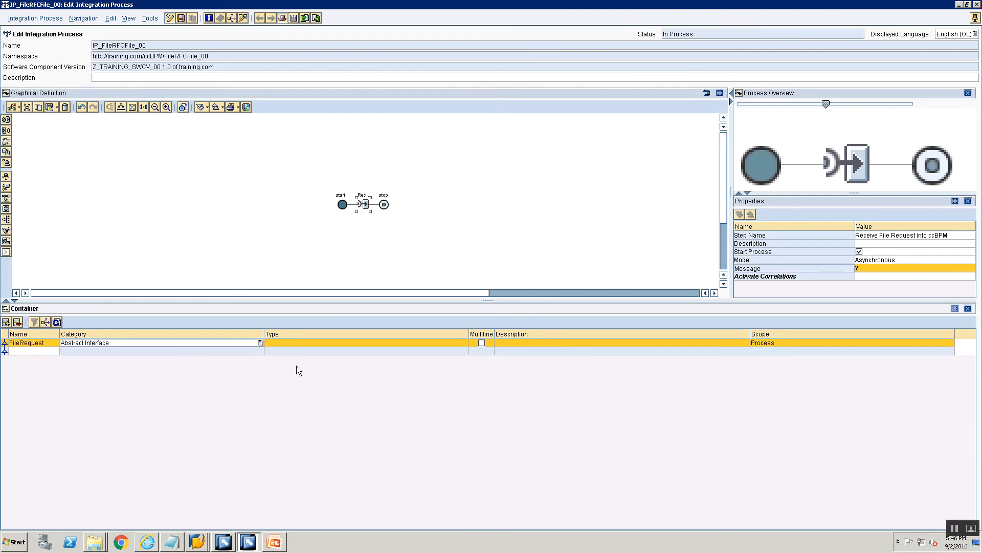
pyautogui.click(388, 350)
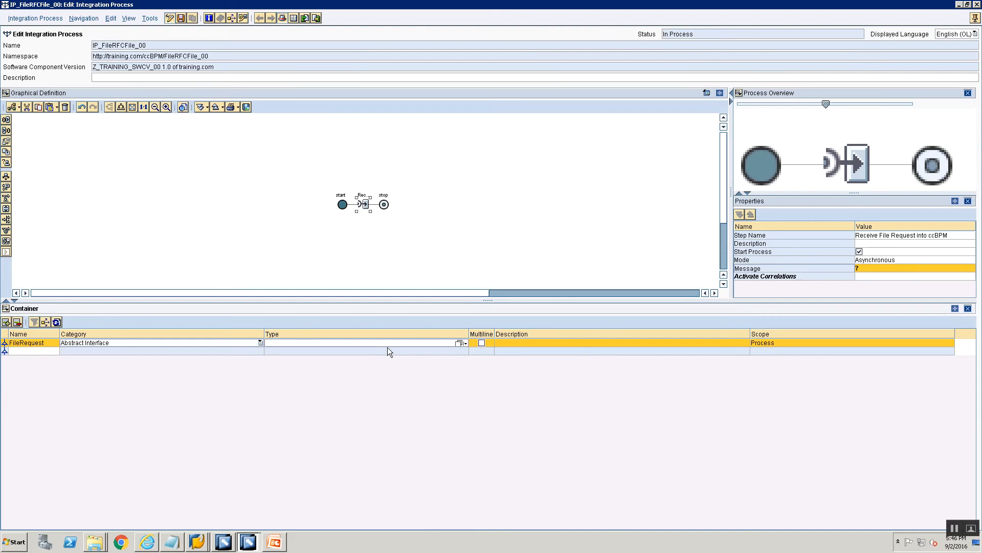
pyautogui.click(439, 342)
pyautogui.click(461, 343)
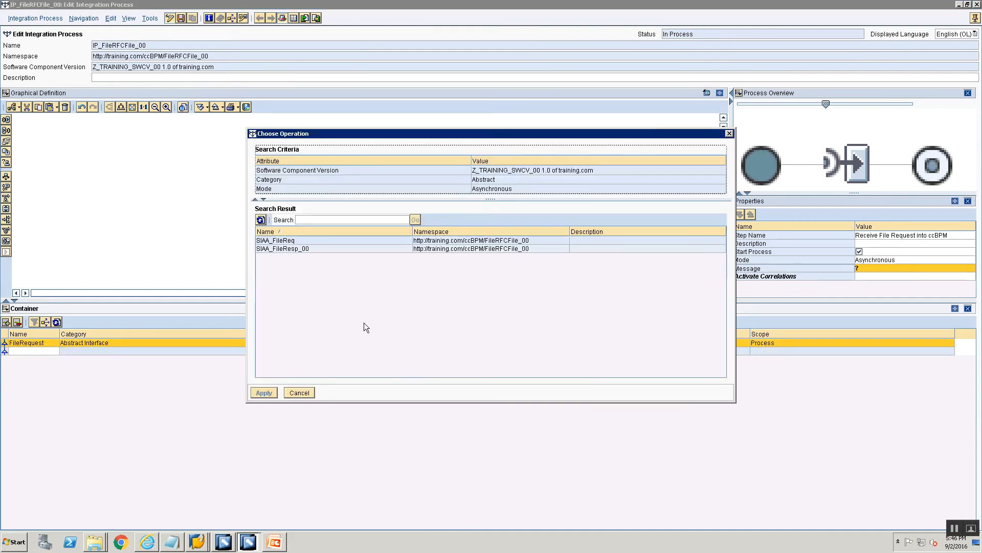
pyautogui.click(299, 240)
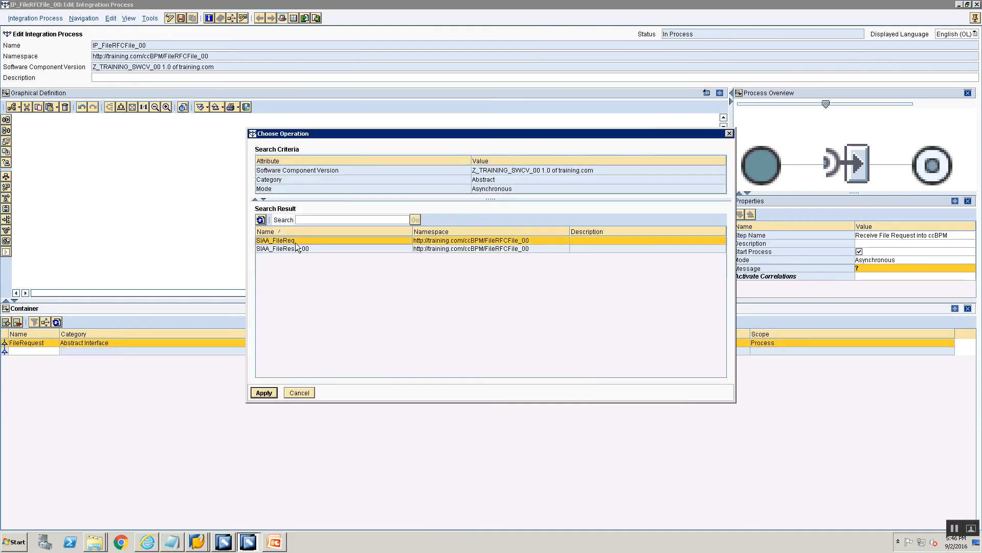
pyautogui.click(264, 393)
# Add a container element named FileResponse with category Abstract Interface and type SIAA_FileResp_00.
pyautogui.click(32, 351)
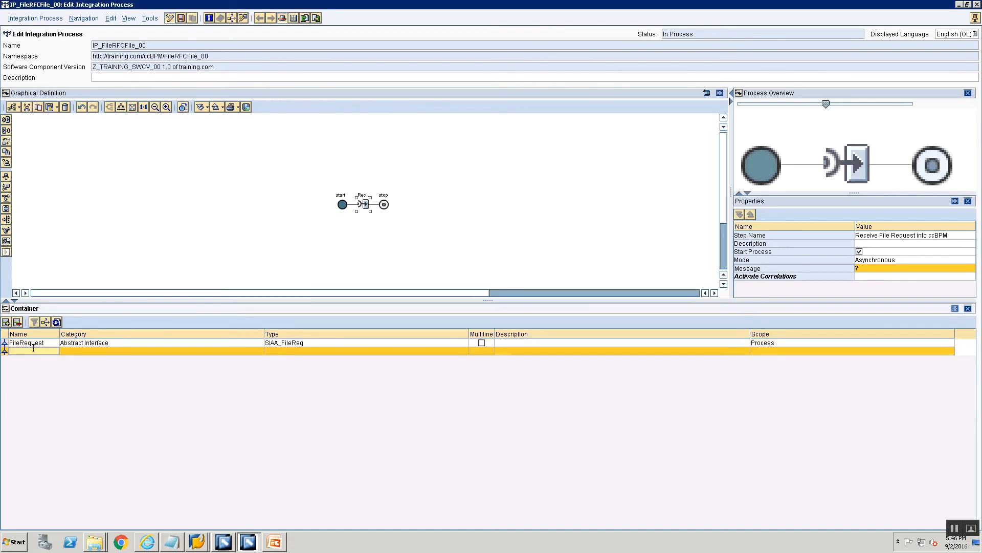
pyautogui.write('FileResponse')
pyautogui.click(76, 352)
pyautogui.click(77, 352)
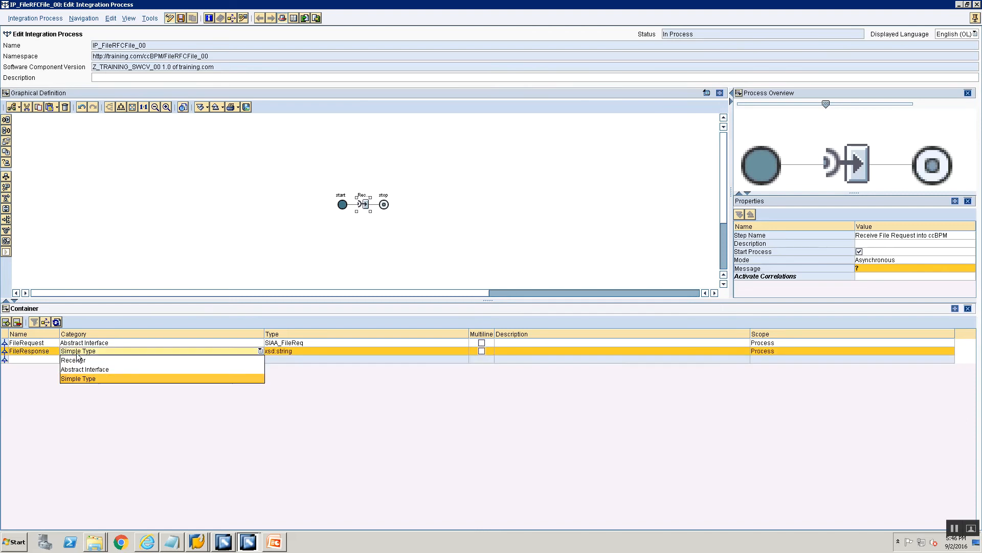
pyautogui.click(77, 370)
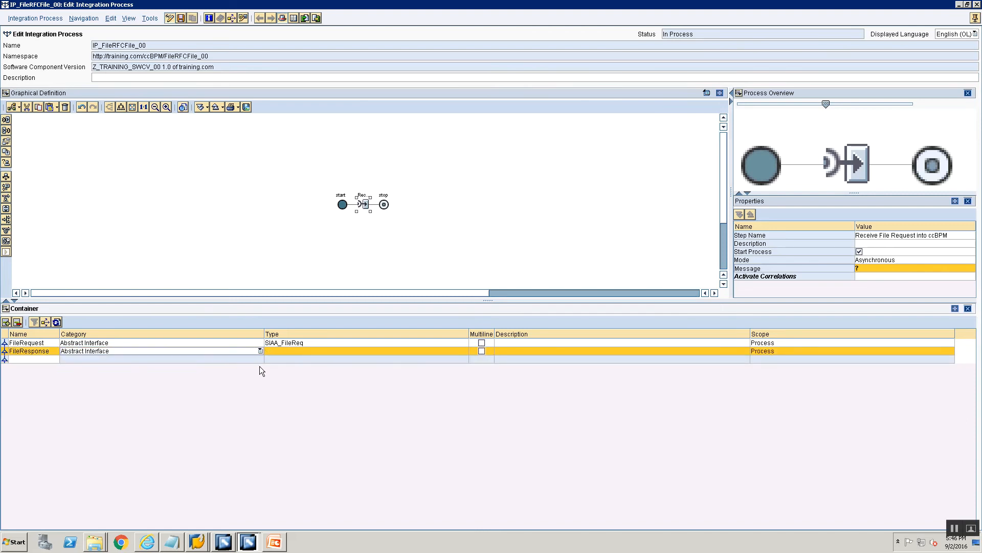
pyautogui.click(385, 352)
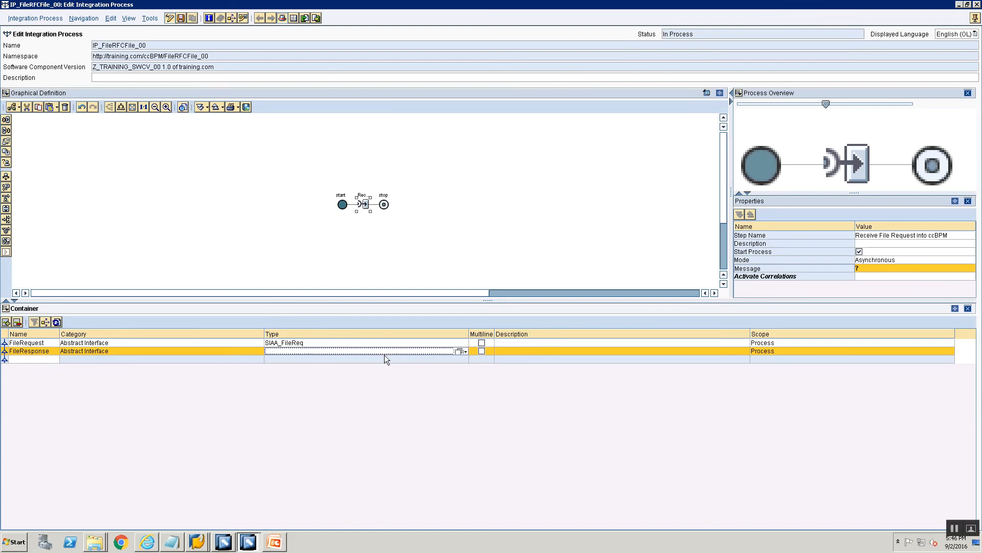
pyautogui.click(458, 351)
pyautogui.click(301, 250)
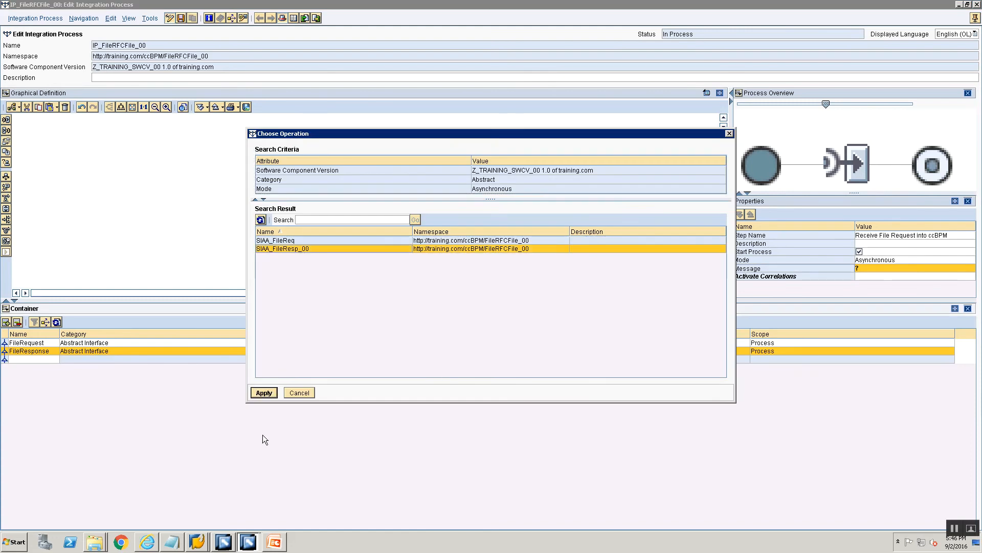
pyautogui.click(272, 393)
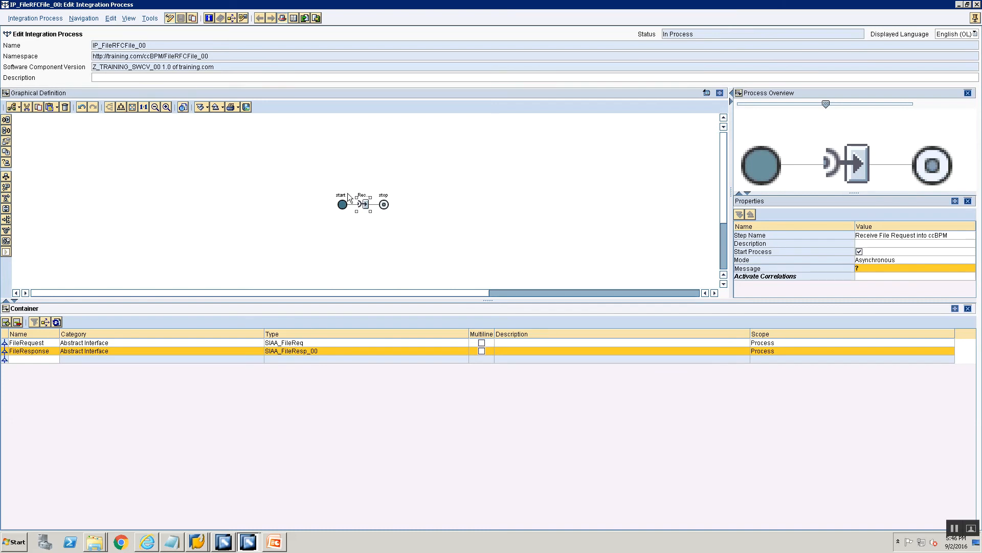
# Assign the FileRequest container element as the Receive step's message and save the integration process.
pyautogui.click(29, 351)
pyautogui.click(918, 268)
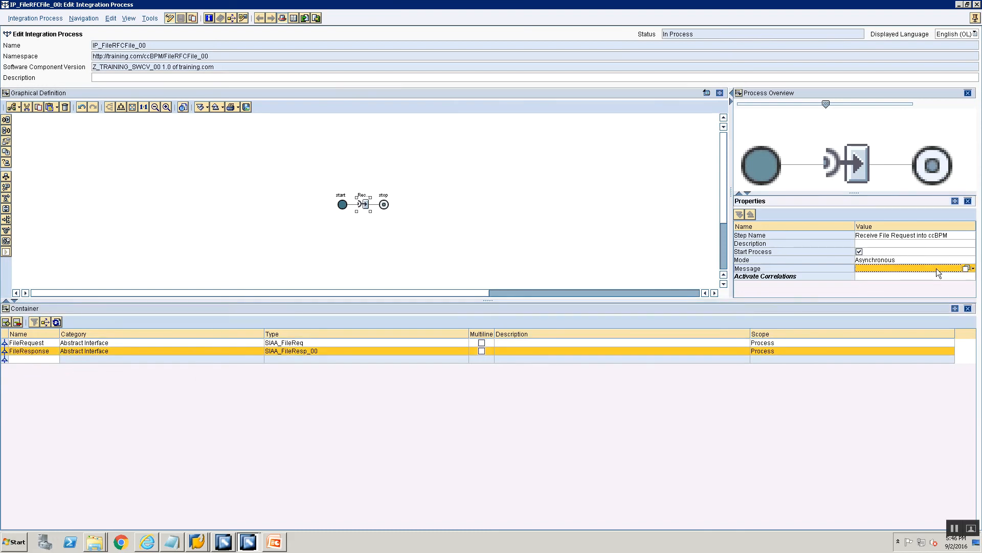
pyautogui.click(966, 269)
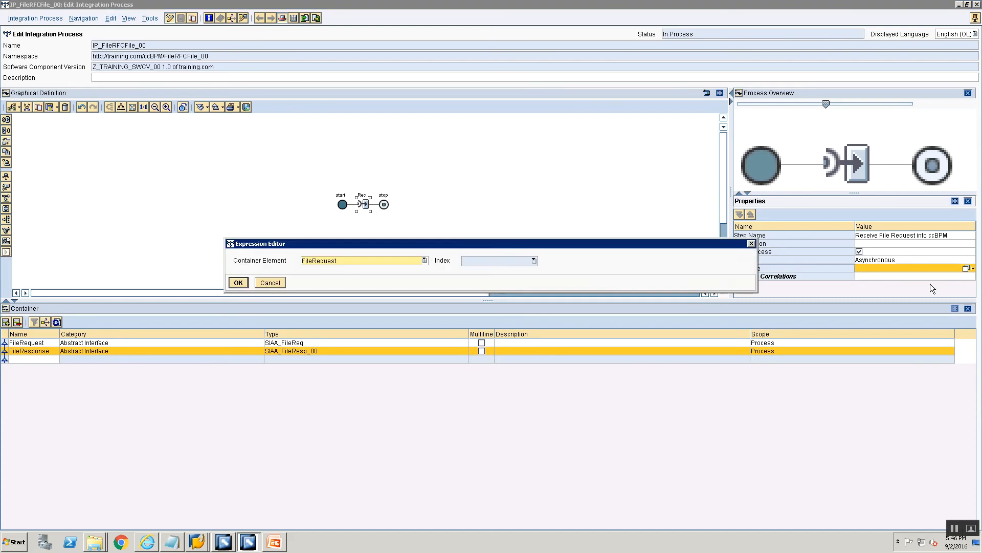
pyautogui.click(358, 260)
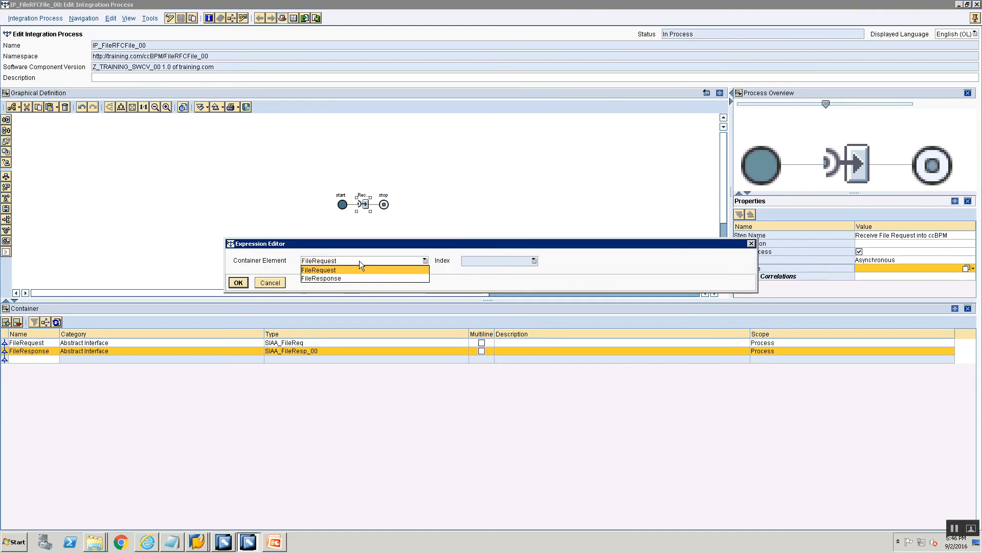
pyautogui.click(359, 260)
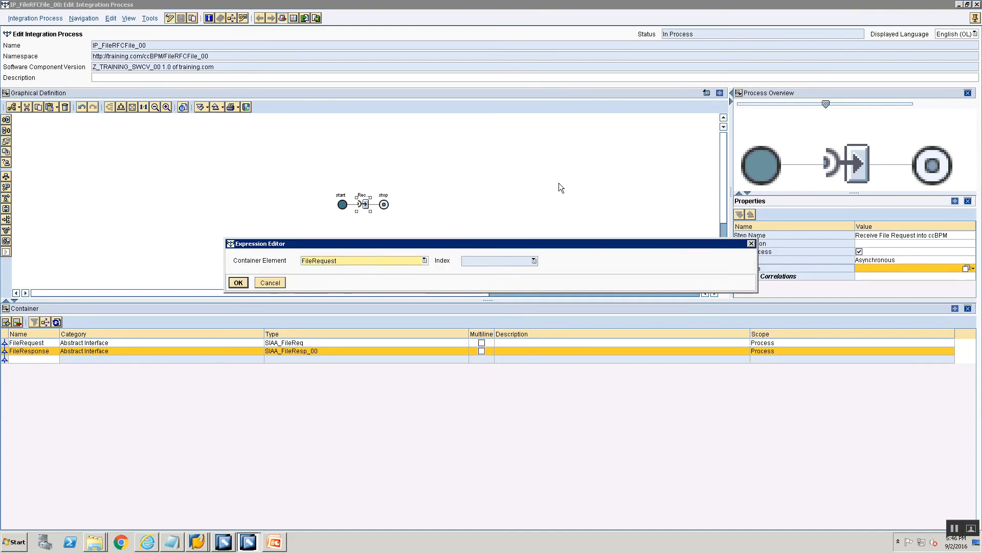
pyautogui.click(306, 261)
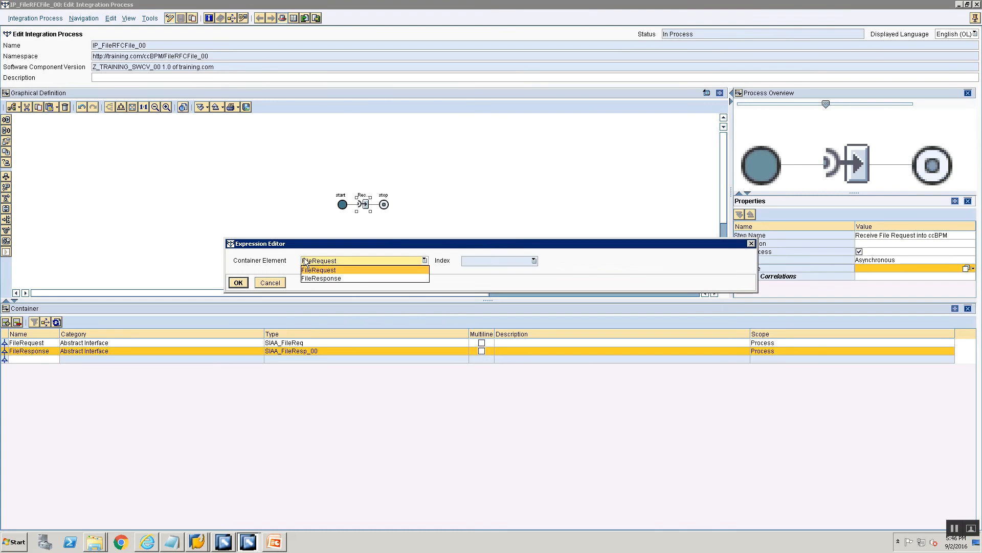
pyautogui.click(306, 262)
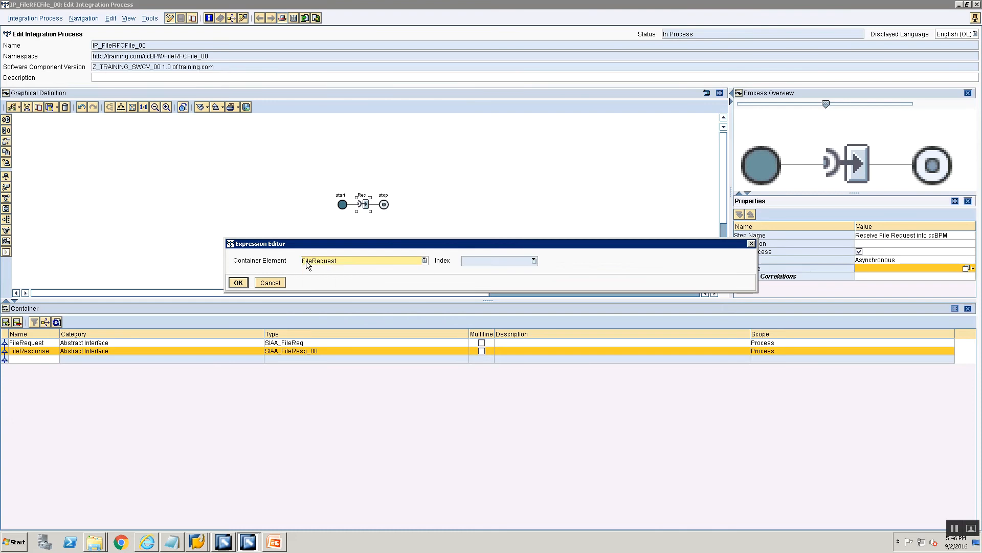
pyautogui.click(237, 282)
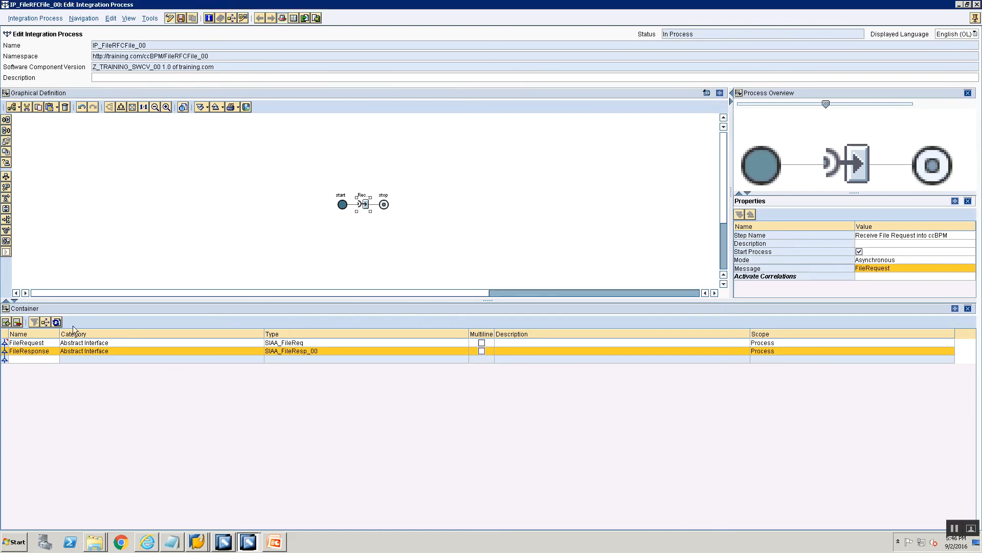
pyautogui.click(955, 270)
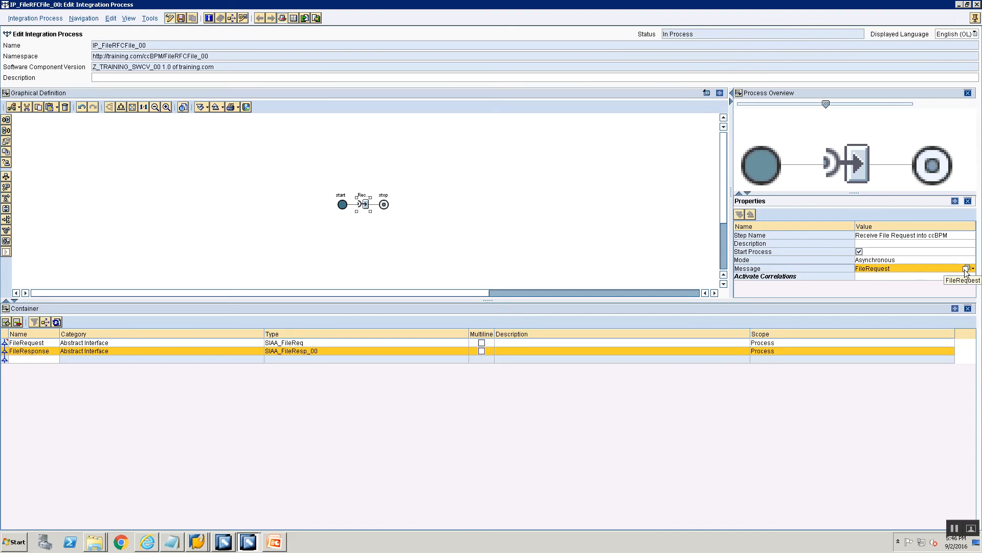
pyautogui.hotkey('ctrl', 's')
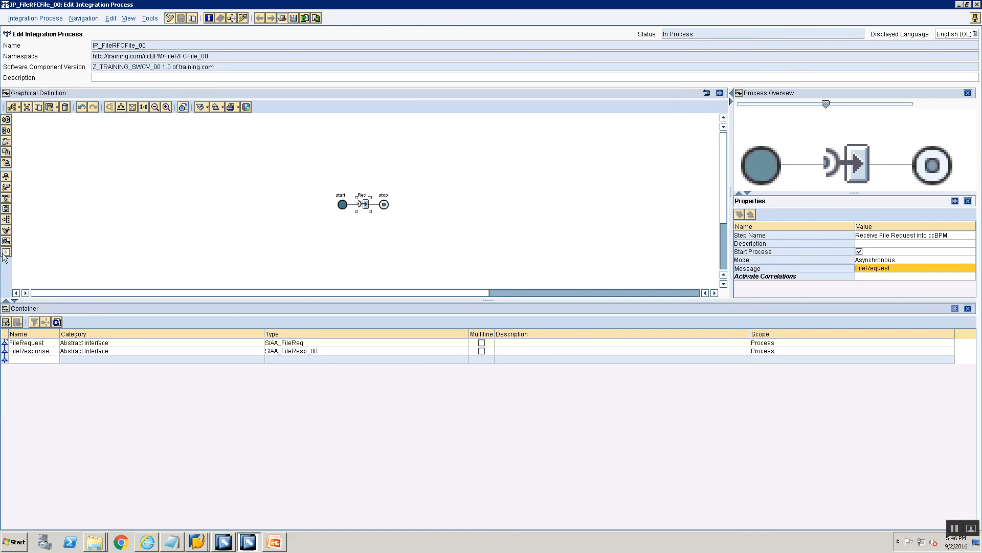
# Consult the PI Flow slide in PowerPoint, return to the process editor, and insert a Send step between the Receive step and stop.
pyautogui.hotkey('alt', 'Tab')
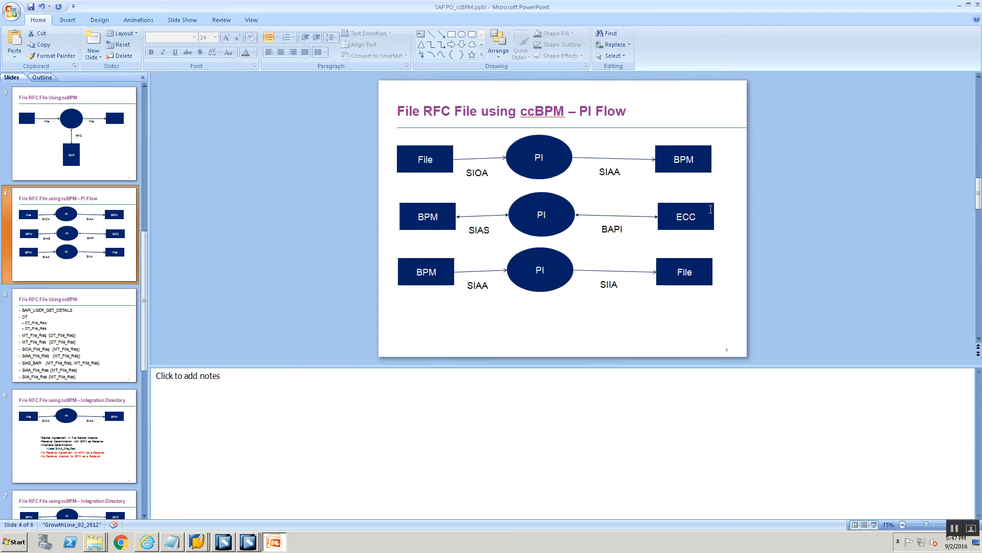
pyautogui.hotkey('alt', 'Tab')
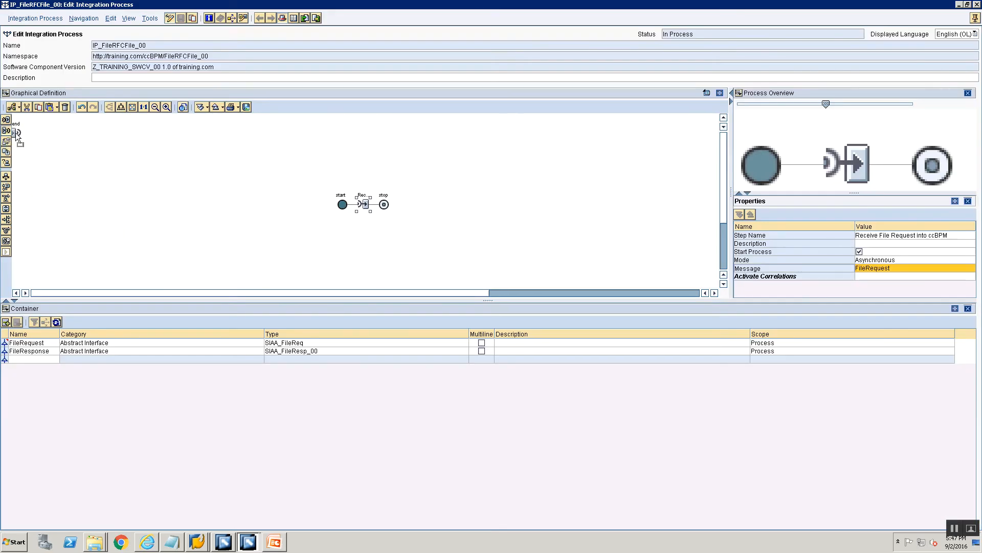
pyautogui.moveTo(6, 134); pyautogui.dragTo(378, 210)
pyautogui.moveTo(378, 207); pyautogui.dragTo(24, 126)
pyautogui.moveTo(75, 152); pyautogui.dragTo(298, 235)
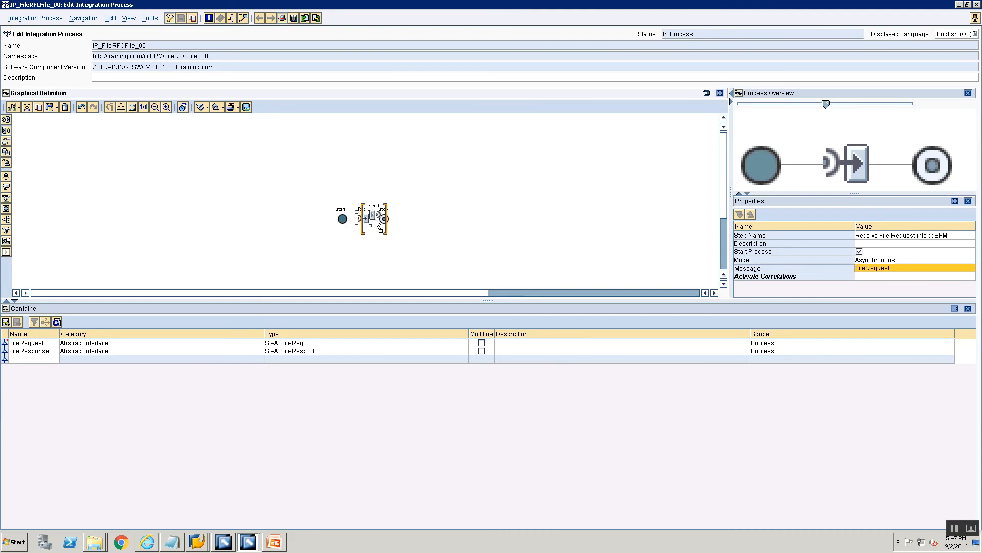
pyautogui.moveTo(377, 222); pyautogui.dragTo(378, 226)
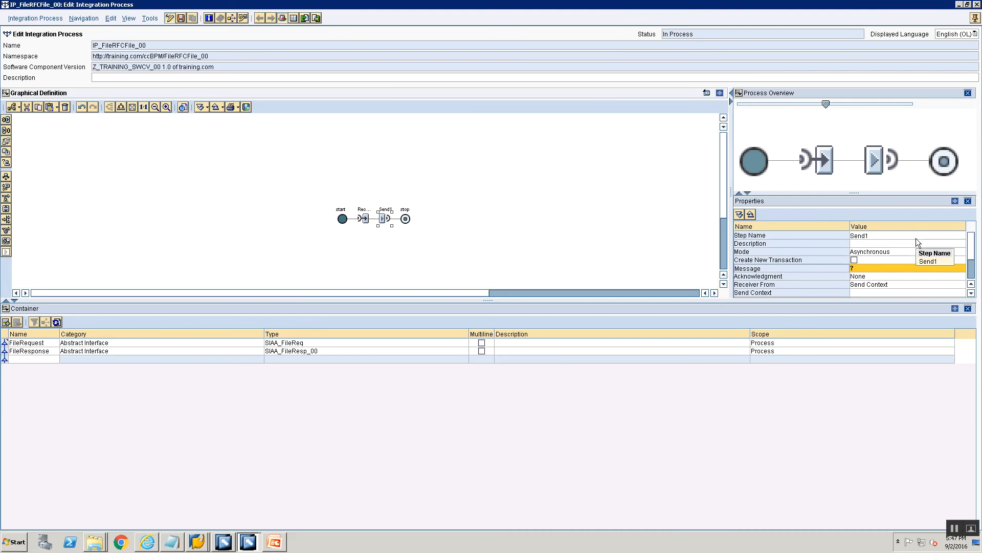
# Name the Send step "Send Synchronous Call to RFC" and set its mode to Synchronous.
pyautogui.click(916, 235)
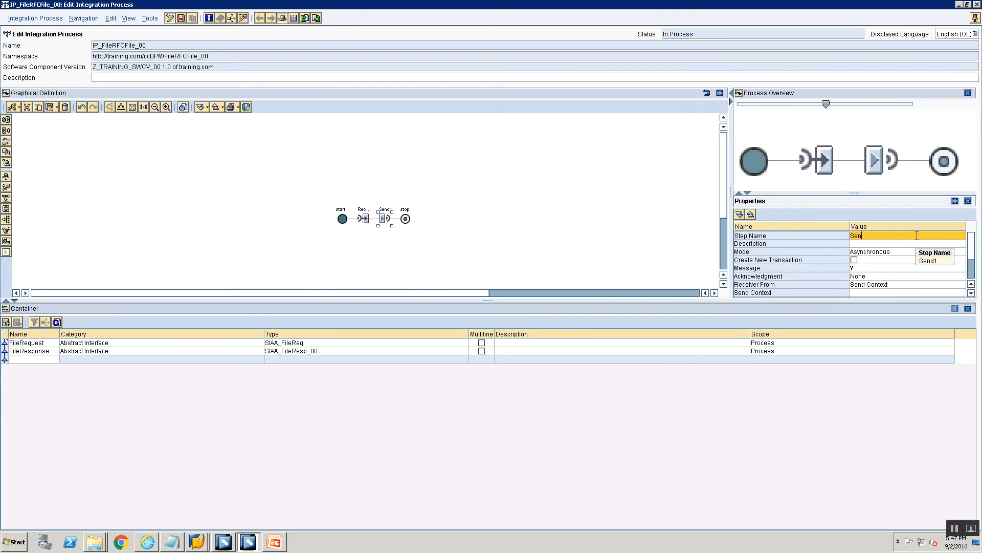
pyautogui.write('Send Synchronous Call to RFC')
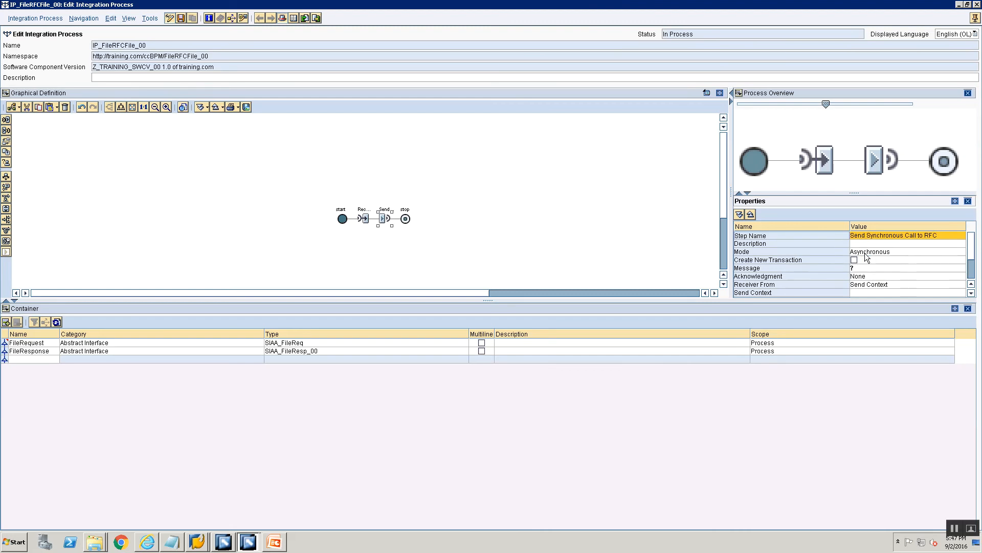
pyautogui.click(866, 253)
pyautogui.click(866, 252)
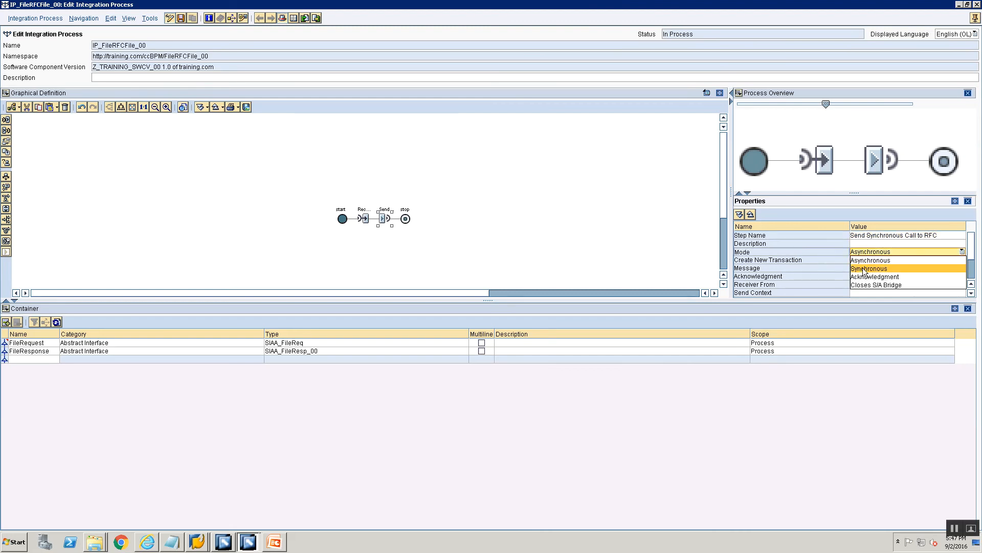
pyautogui.click(864, 270)
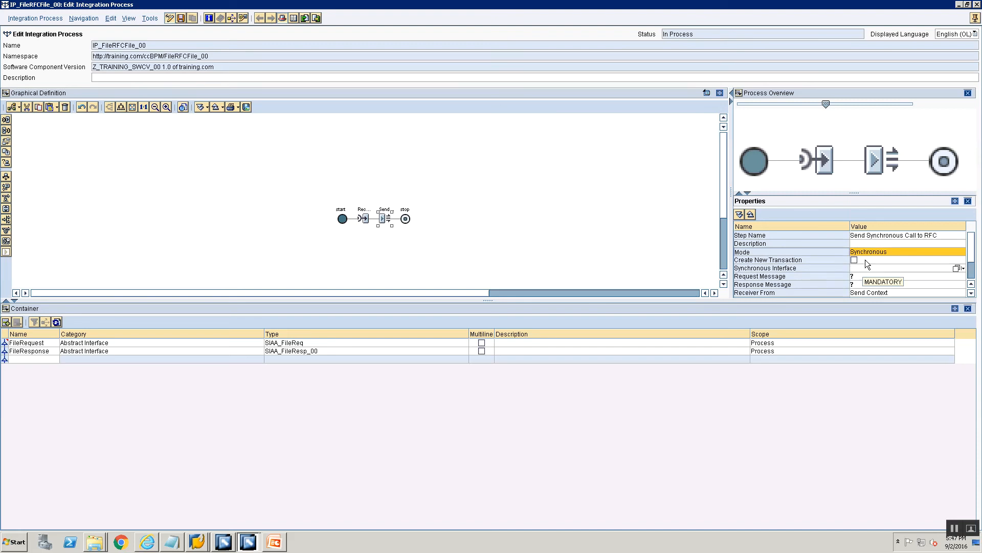
pyautogui.click(868, 253)
pyautogui.click(866, 271)
# Set the Send step's synchronous interface to SIAS_BAPI_User_Get_Details_00.
pyautogui.click(864, 269)
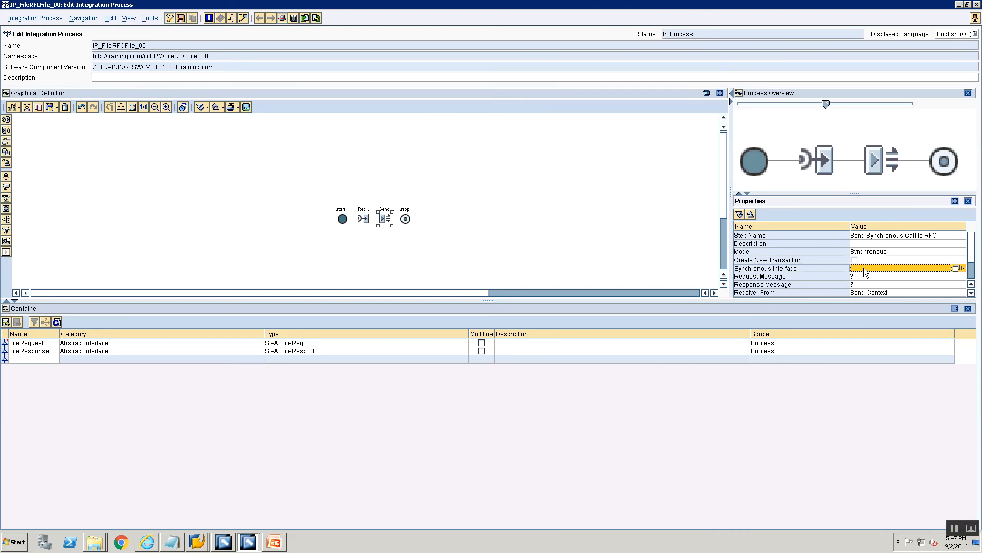
pyautogui.click(956, 269)
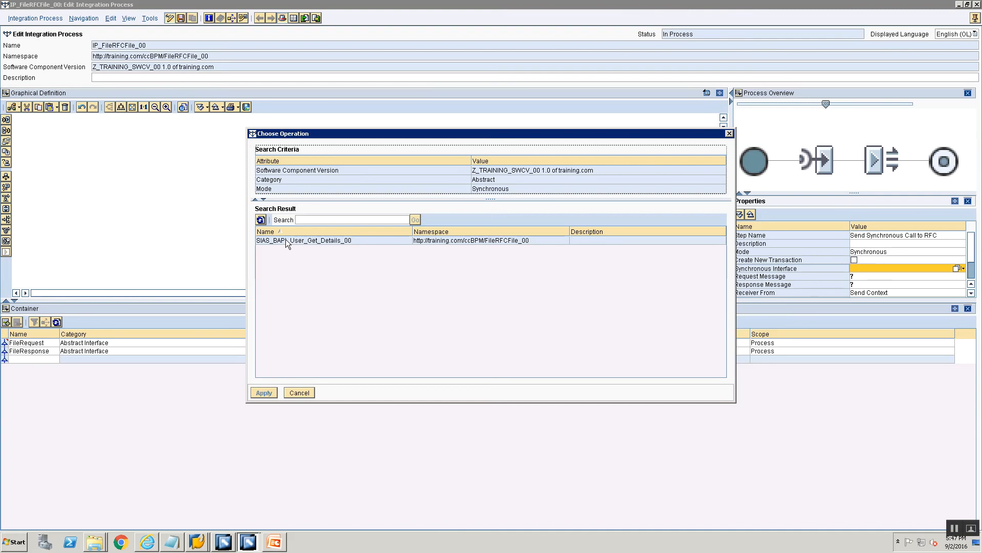
pyautogui.click(274, 239)
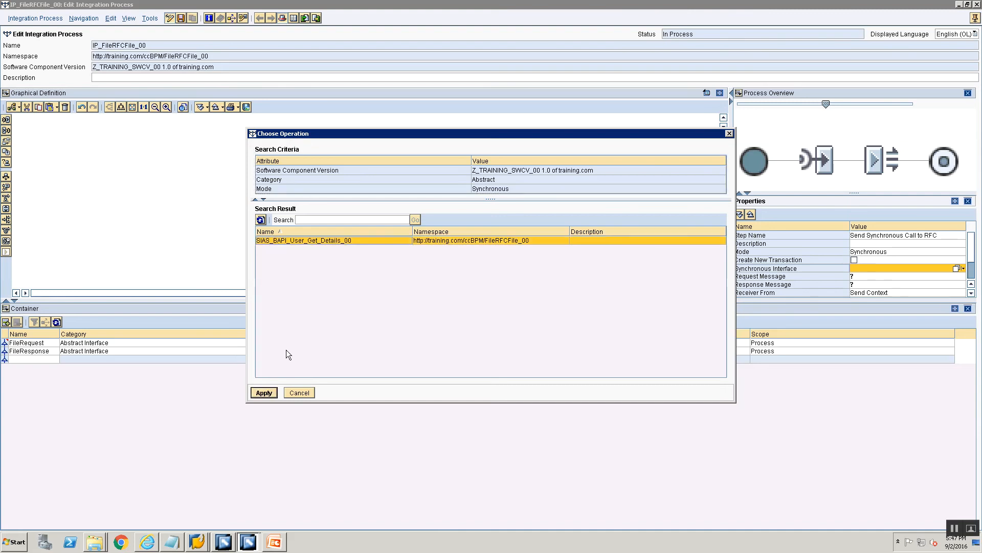
pyautogui.click(259, 395)
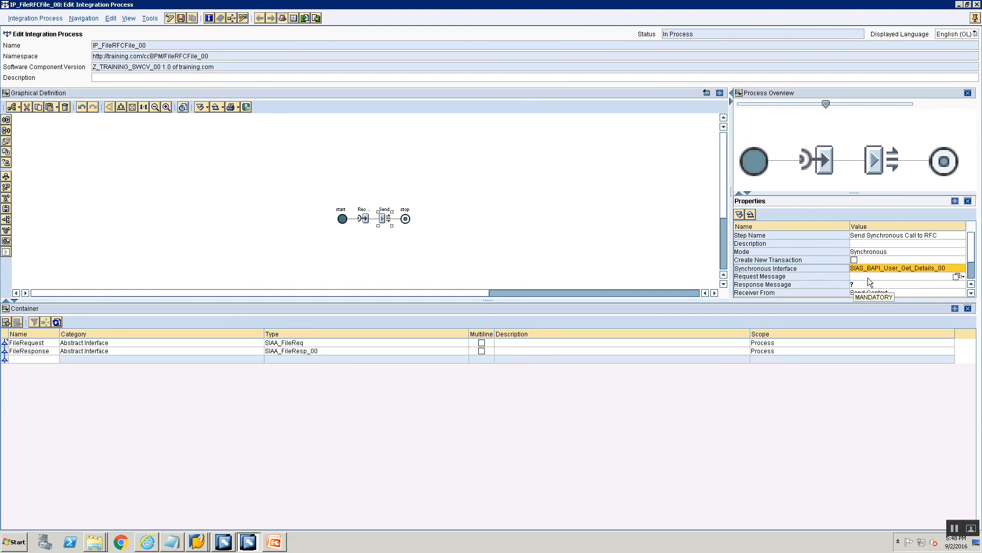
# Set the synchronous Send step's request message to FileRequest and its response message to FileResponse, then save the process.
pyautogui.click(955, 277)
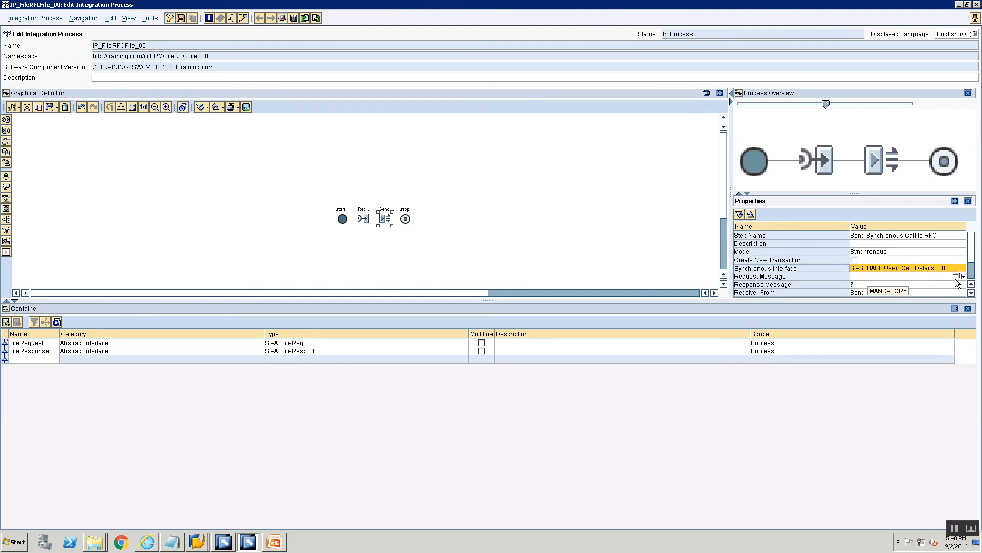
pyautogui.click(956, 276)
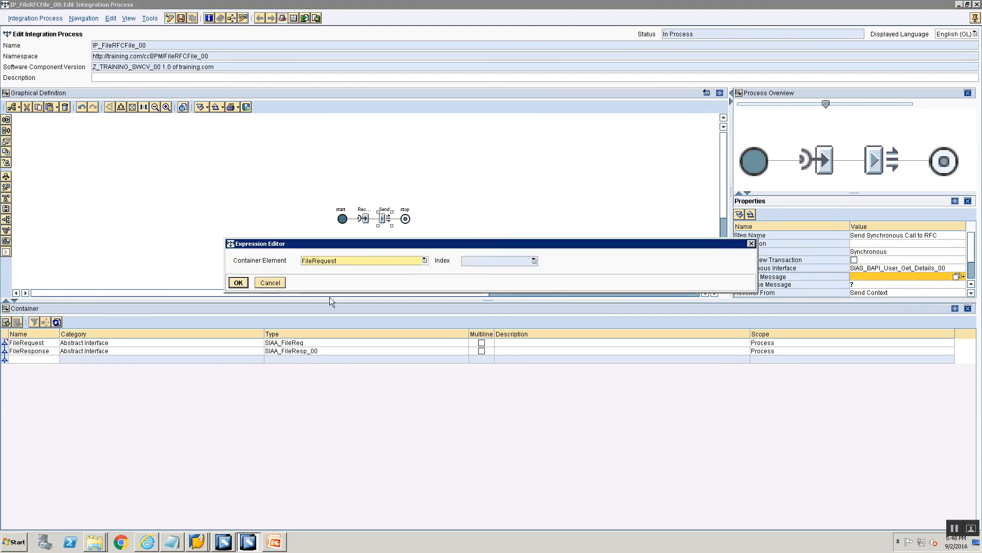
pyautogui.click(240, 284)
pyautogui.click(883, 284)
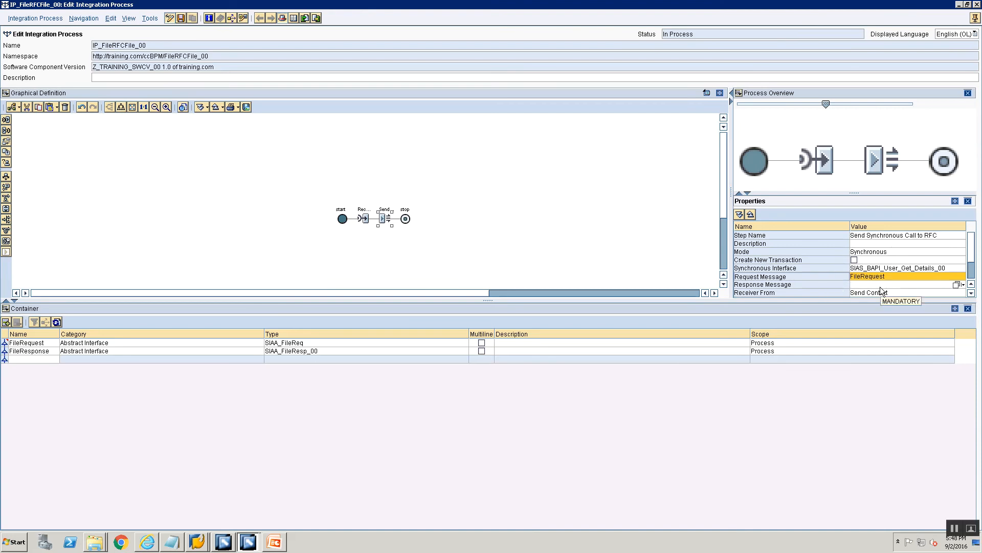
pyautogui.click(956, 284)
pyautogui.click(378, 260)
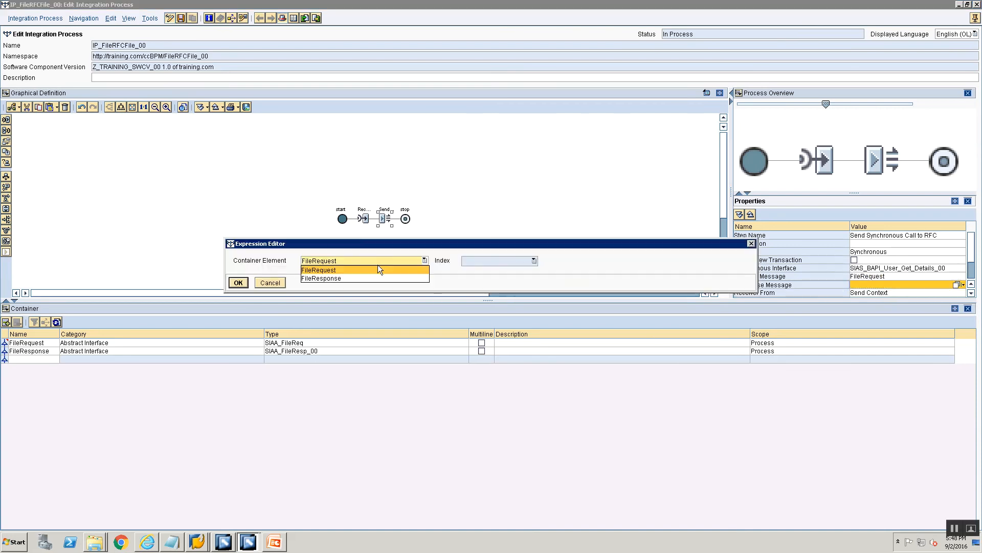
pyautogui.click(363, 279)
pyautogui.click(238, 283)
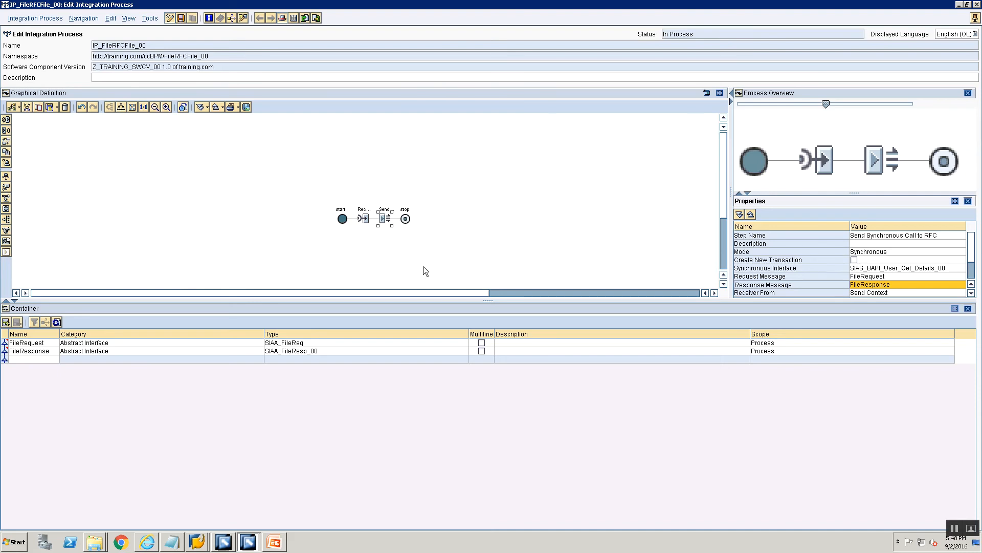
pyautogui.hotkey('ctrl', 's')
# Insert a second Send step between the synchronous Send step and stop, and name it "Send Response to File".
pyautogui.moveTo(4, 132); pyautogui.dragTo(12, 137)
pyautogui.moveTo(179, 216); pyautogui.dragTo(375, 223)
pyautogui.moveTo(397, 219); pyautogui.dragTo(396, 219)
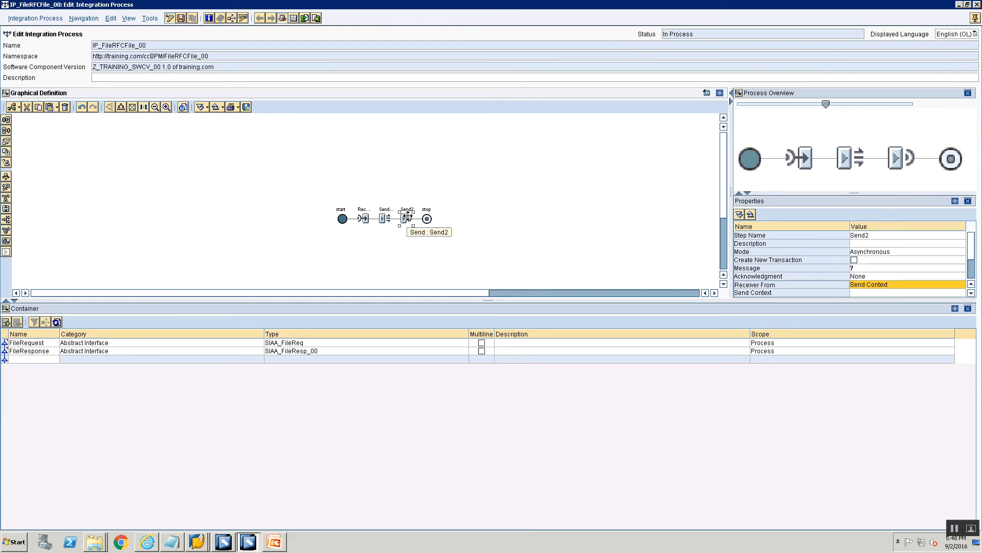
pyautogui.click(883, 235)
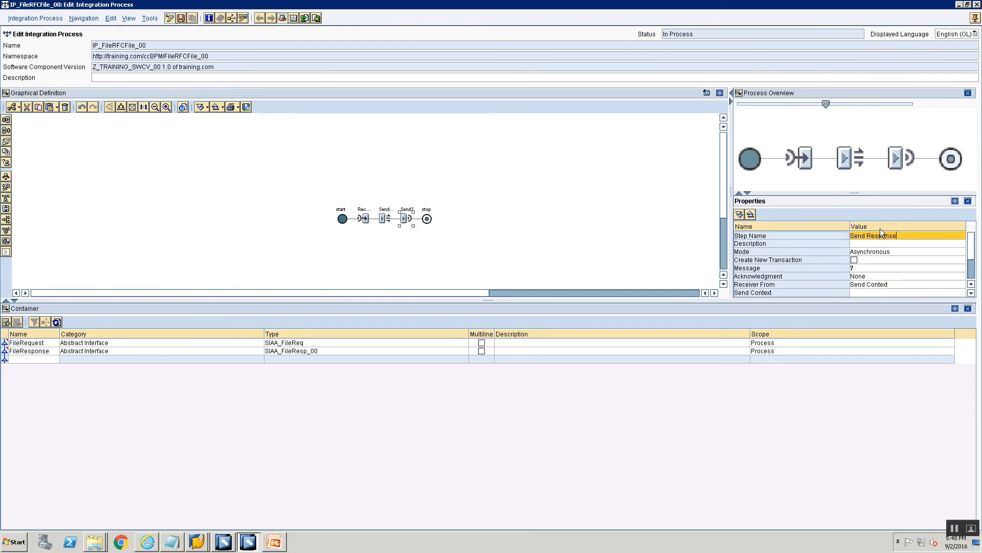
pyautogui.write('Send Response to File')
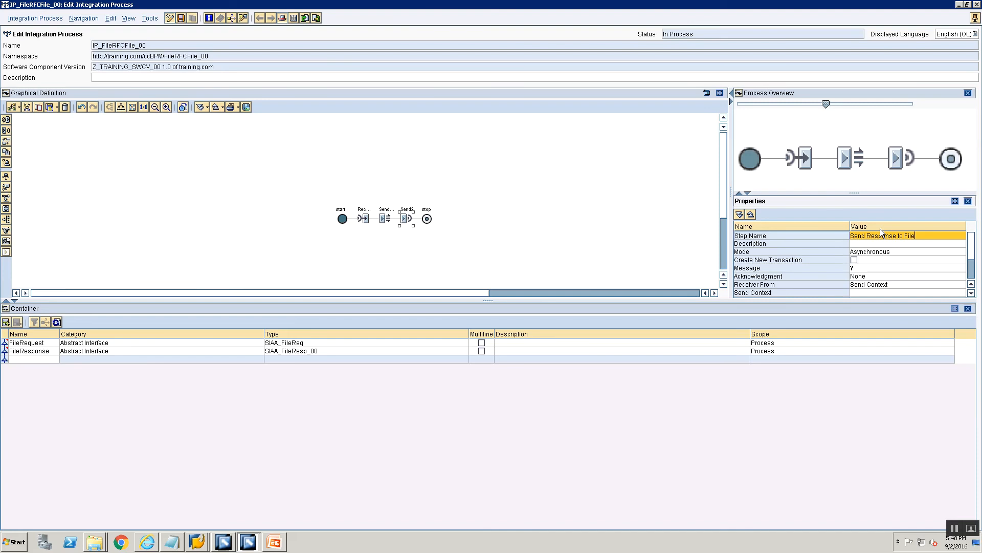
# Assign the FileResponse container element as the message of the "Send Response to File" step and save the process.
pyautogui.click(876, 268)
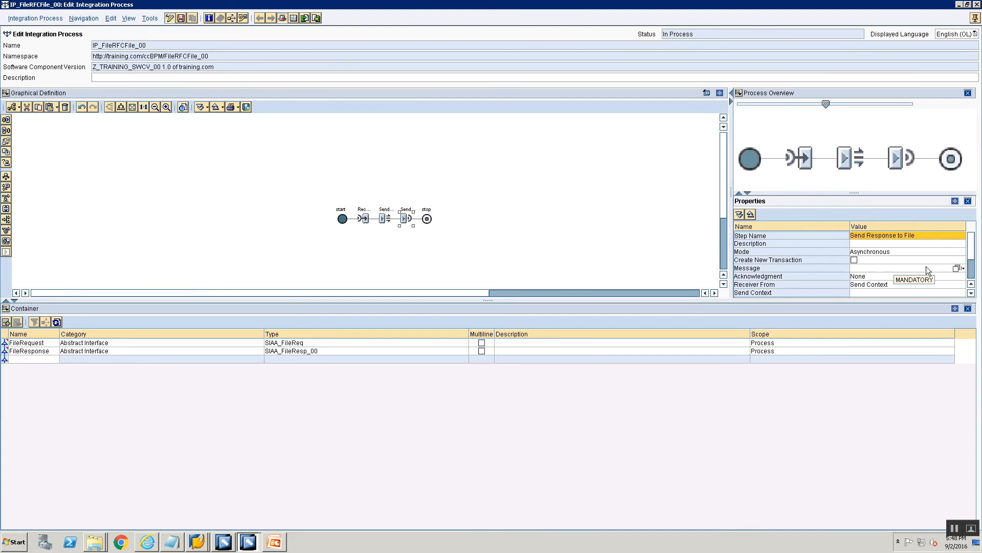
pyautogui.click(956, 268)
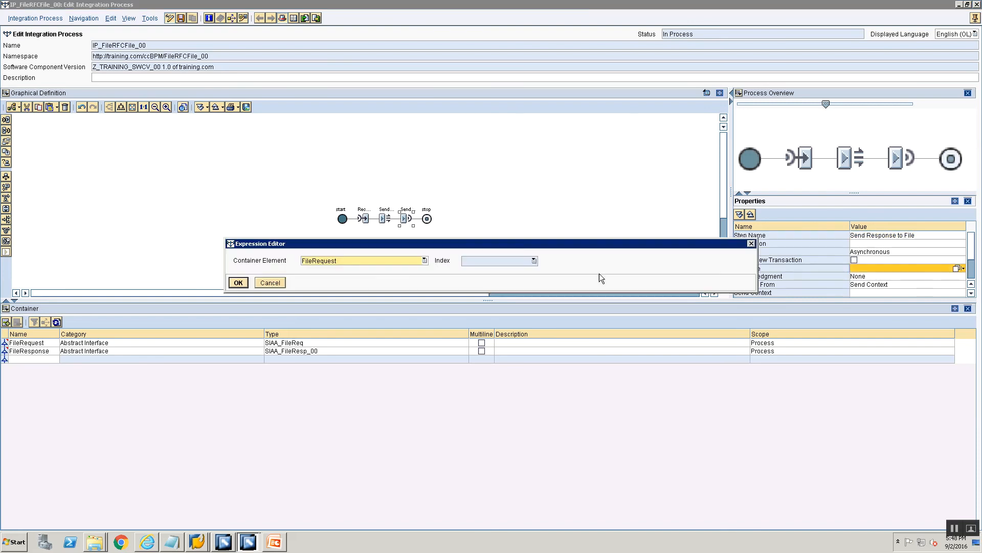
pyautogui.click(361, 260)
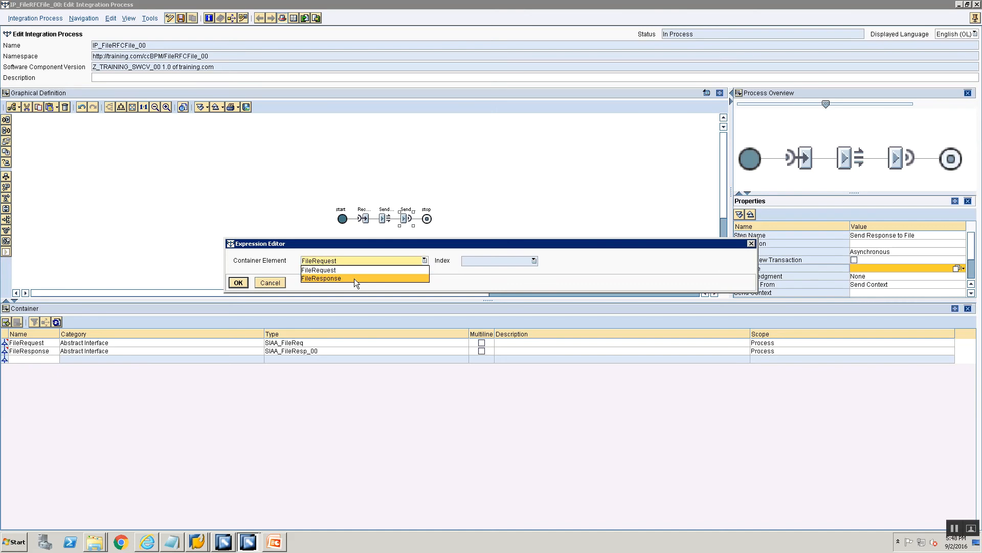
pyautogui.click(355, 277)
pyautogui.click(239, 283)
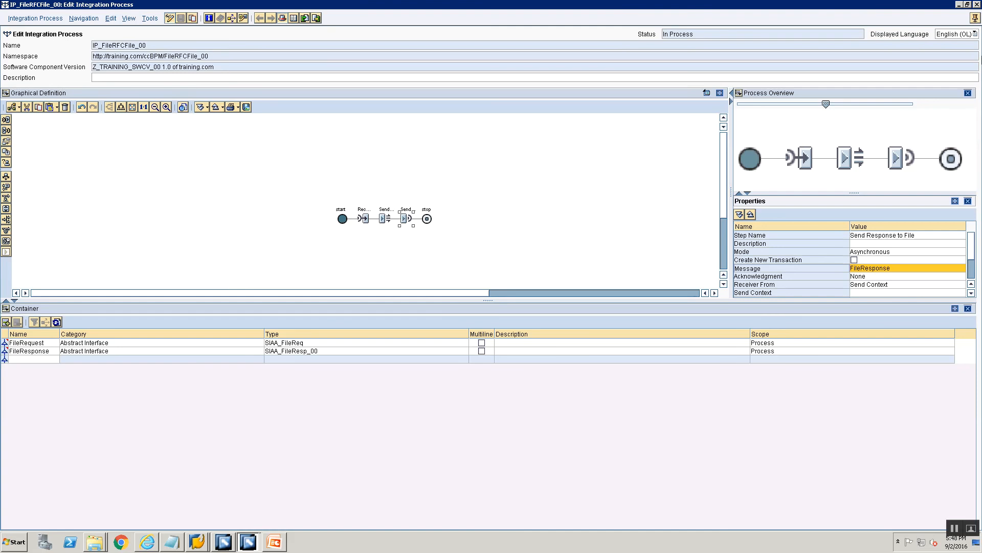
# Reattach the process editor and reject all changes to IP_FileRFCFile_00 in the standard change list of Z_TRAINING_SWCV_00.
pyautogui.click(974, 18)
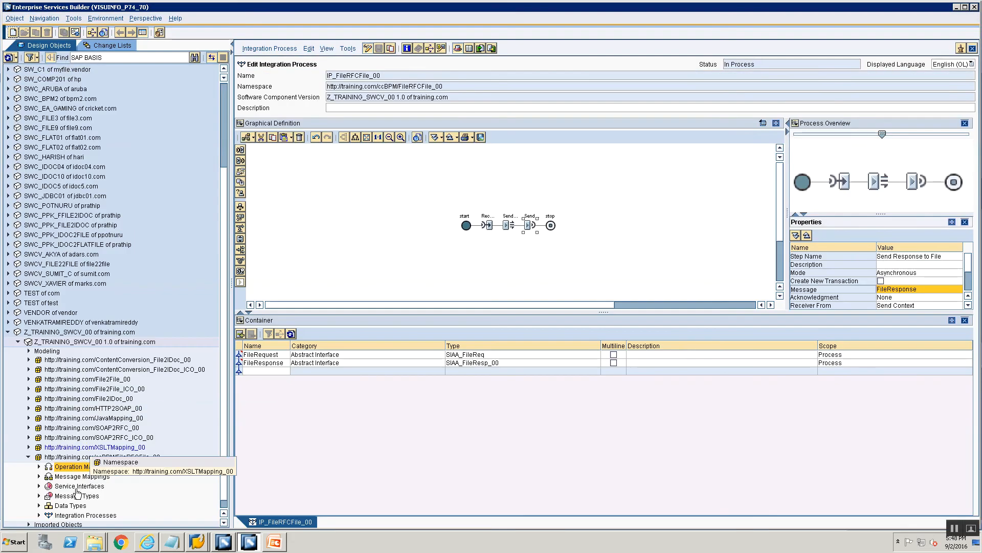
pyautogui.click(111, 45)
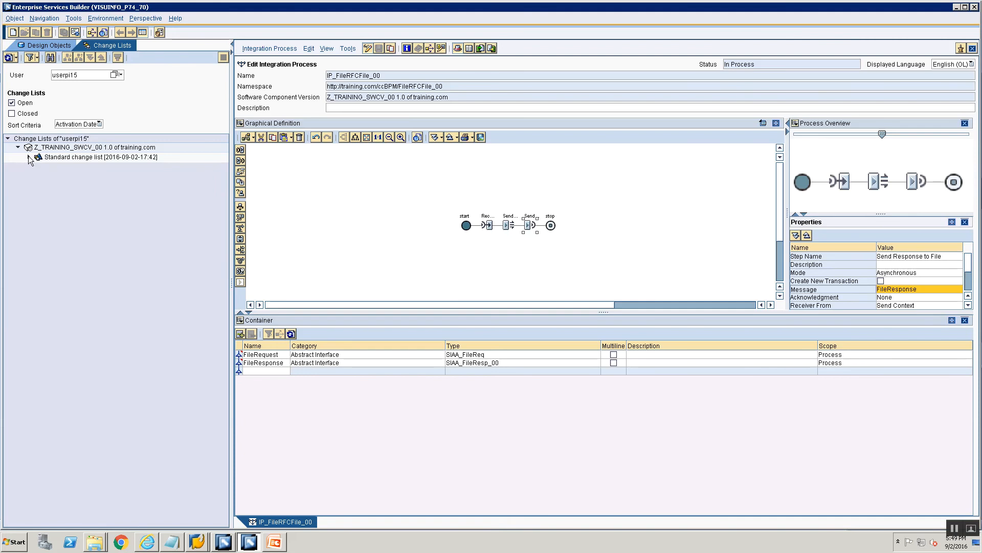
pyautogui.click(28, 158)
pyautogui.click(66, 167)
pyautogui.rightClick(66, 168)
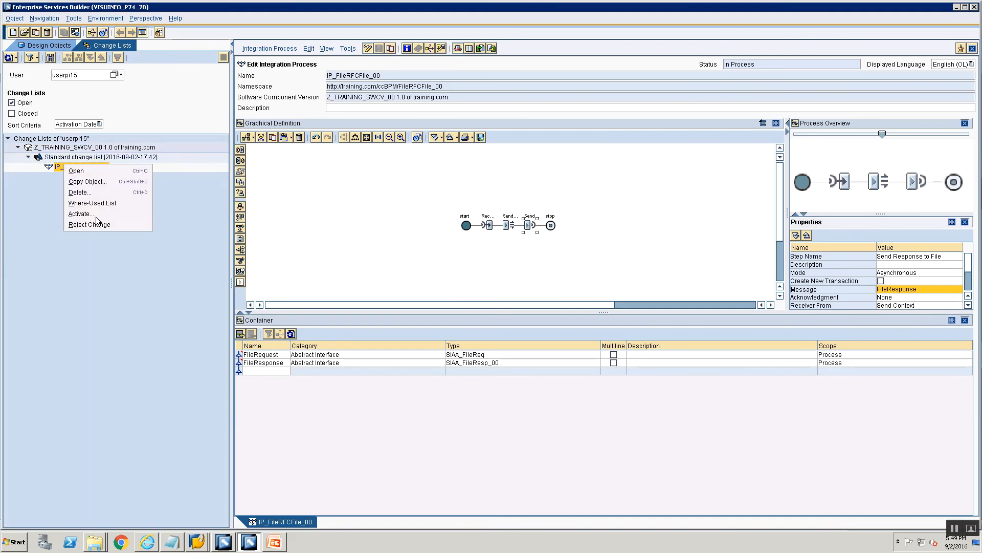
pyautogui.click(98, 225)
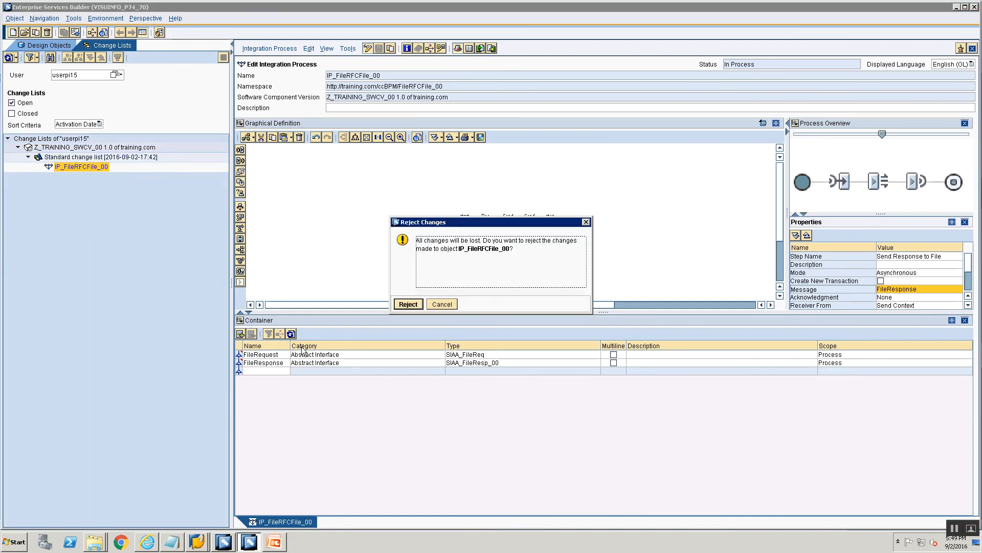
pyautogui.click(404, 305)
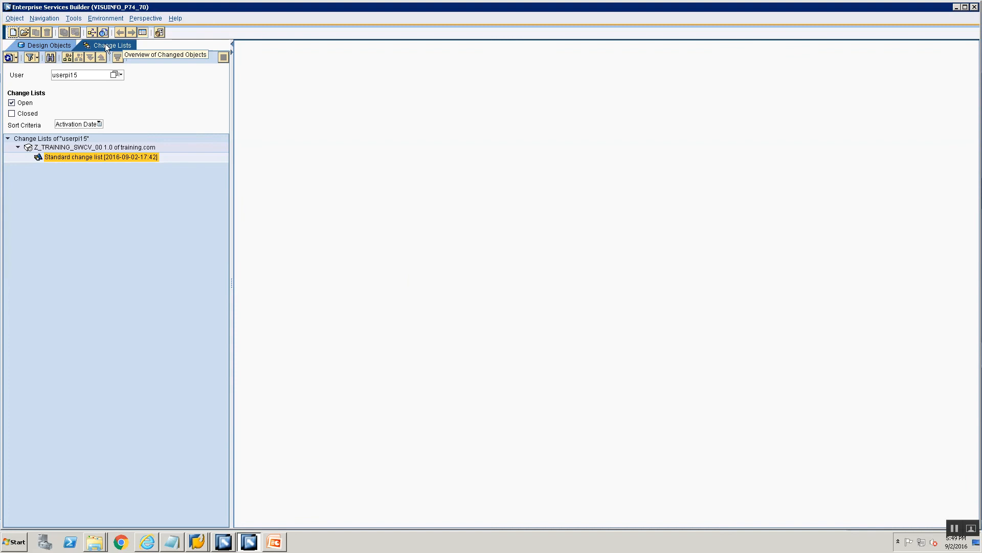
pyautogui.click(49, 45)
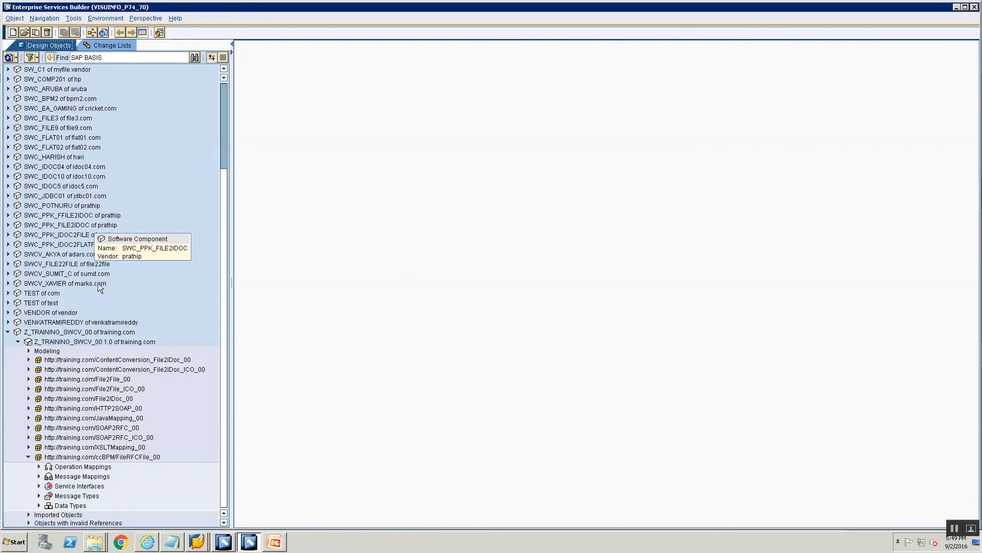
pyautogui.click(63, 460)
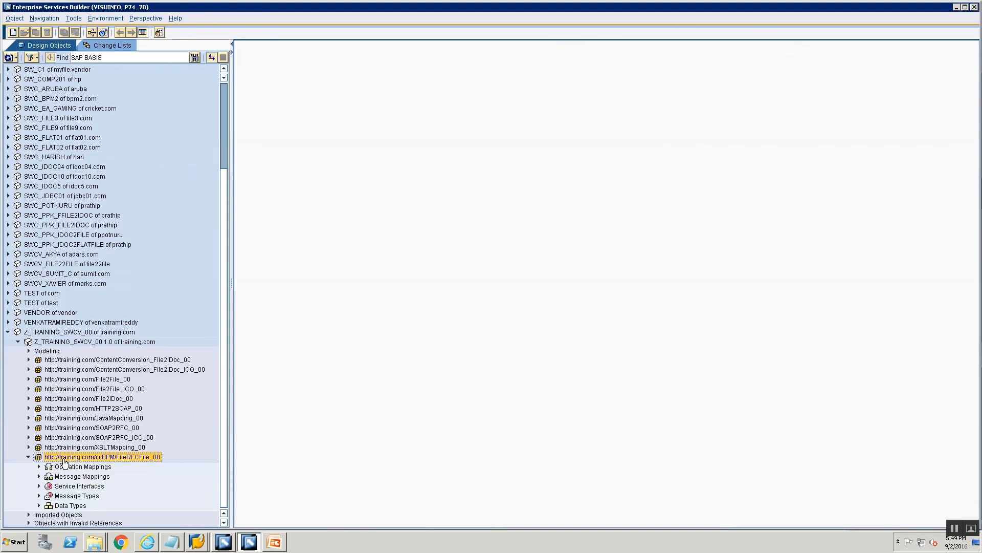
pyautogui.rightClick(63, 462)
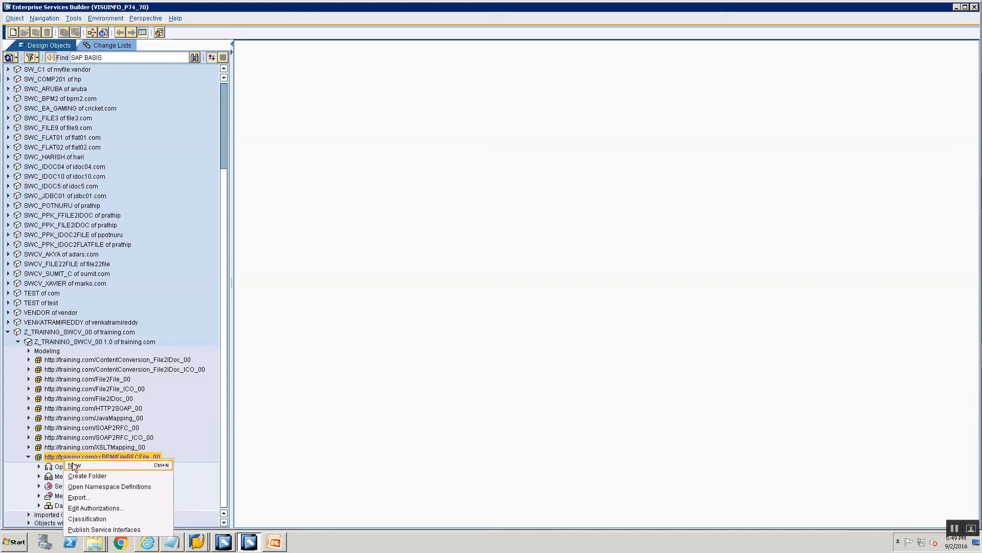
pyautogui.click(74, 466)
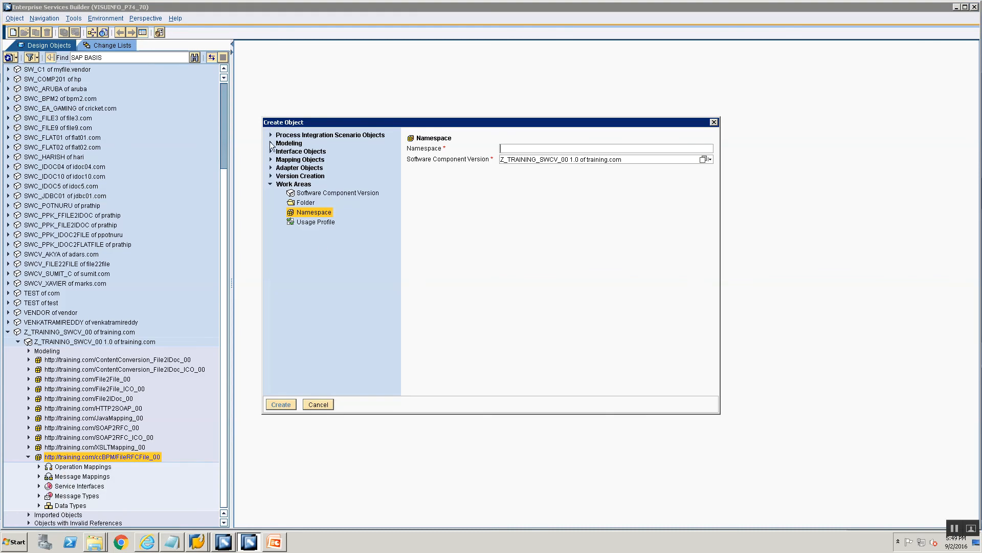
pyautogui.click(270, 134)
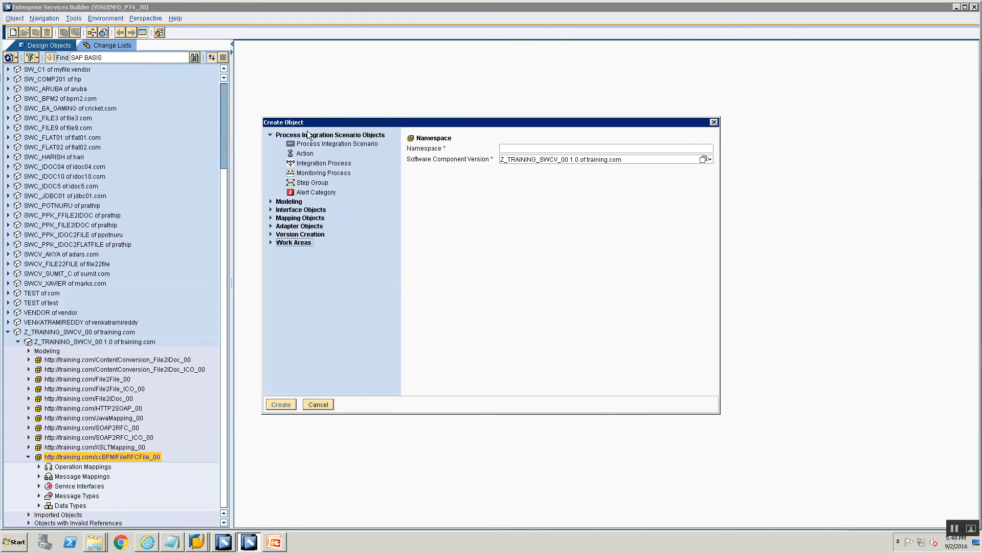
pyautogui.click(307, 164)
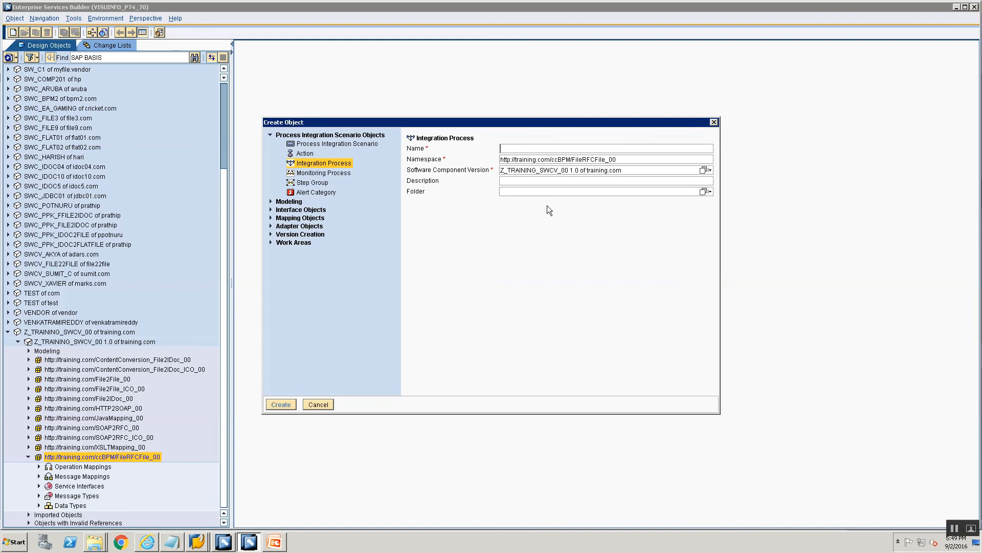
pyautogui.write('IP_')
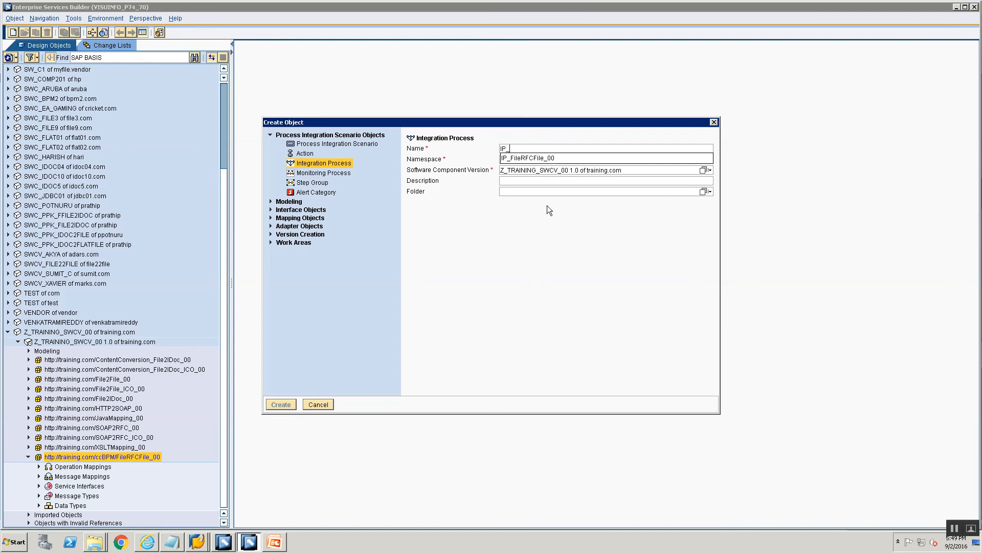
pyautogui.write('FileRFCFile_00')
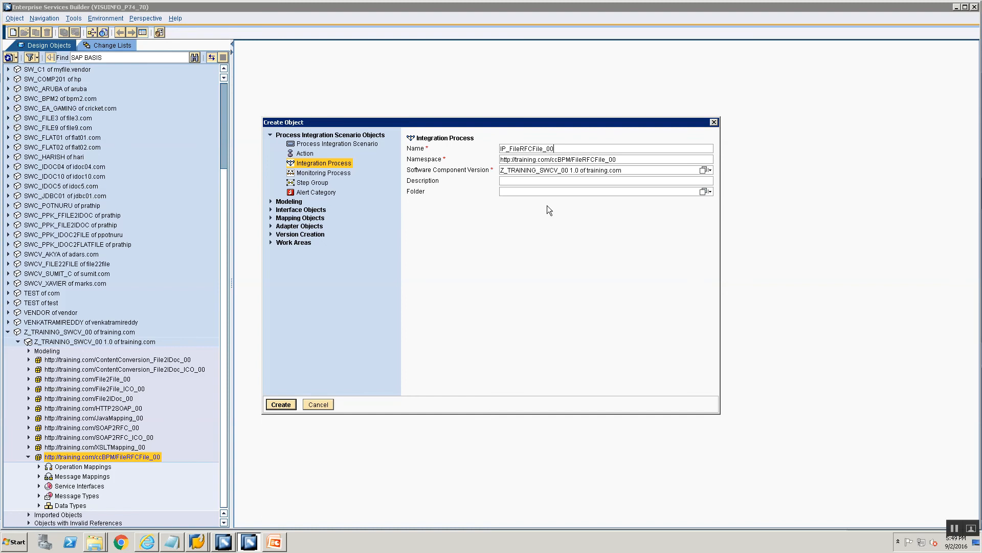
pyautogui.press('Return')
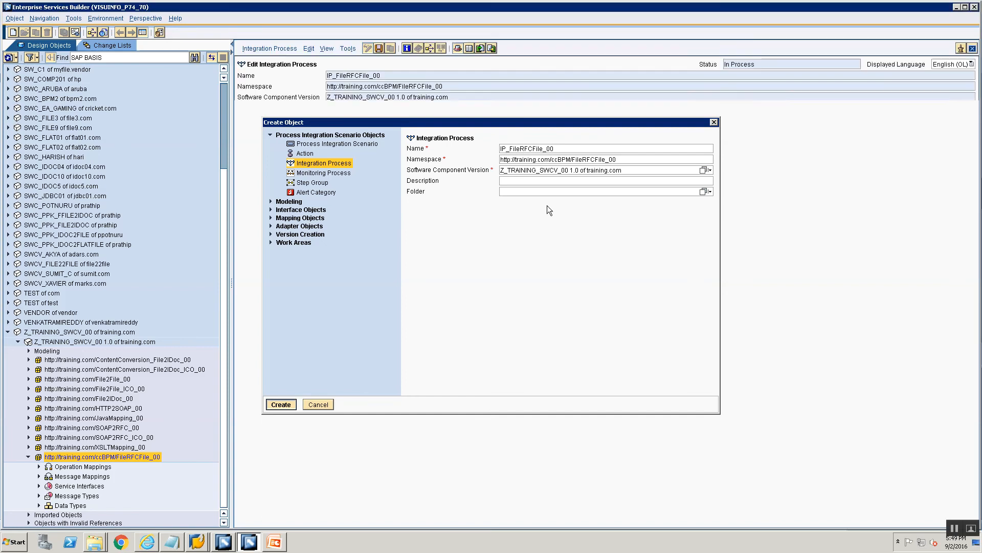
pyautogui.click(961, 48)
pyautogui.doubleClick(211, 60)
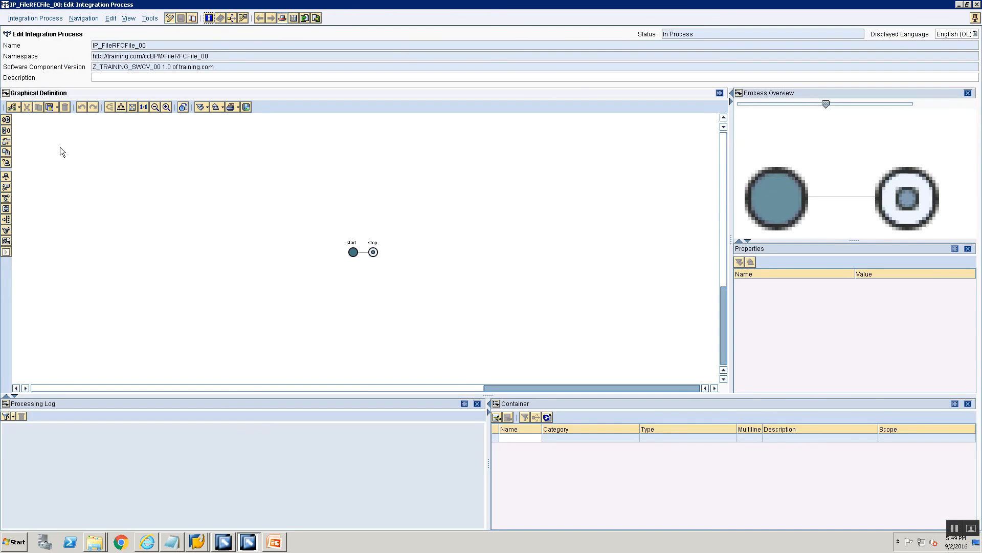
# Insert a Receive step between start and stop and name it "Receive File Req".
pyautogui.moveTo(44, 133); pyautogui.dragTo(248, 237)
pyautogui.moveTo(365, 251)
pyautogui.mouseDown()
pyautogui.moveTo(14, 206)
pyautogui.moveTo(185, 264)
pyautogui.moveTo(351, 276)
pyautogui.moveTo(360, 264)
pyautogui.mouseUp()
pyautogui.moveTo(365, 255); pyautogui.dragTo(365, 255)
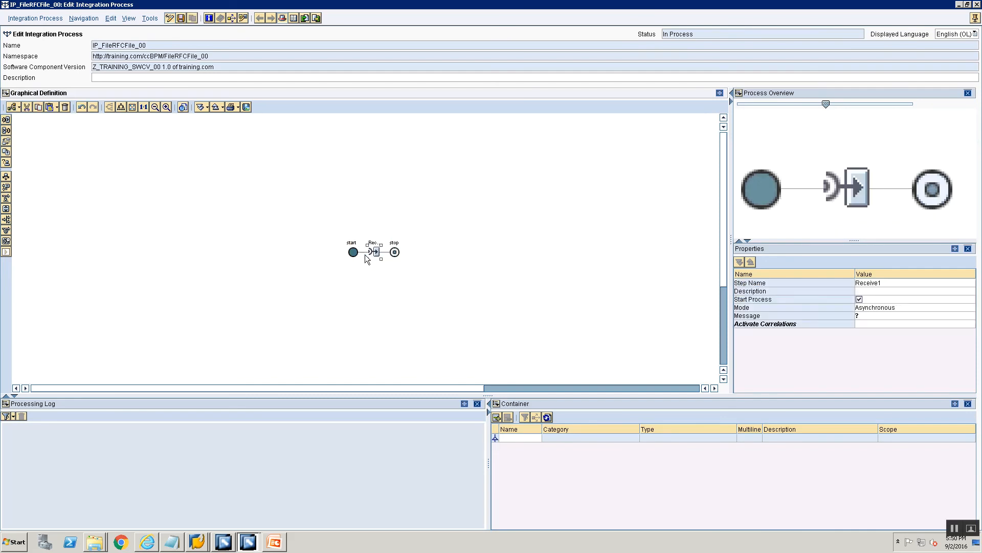
pyautogui.click(904, 284)
pyautogui.write('File Req')
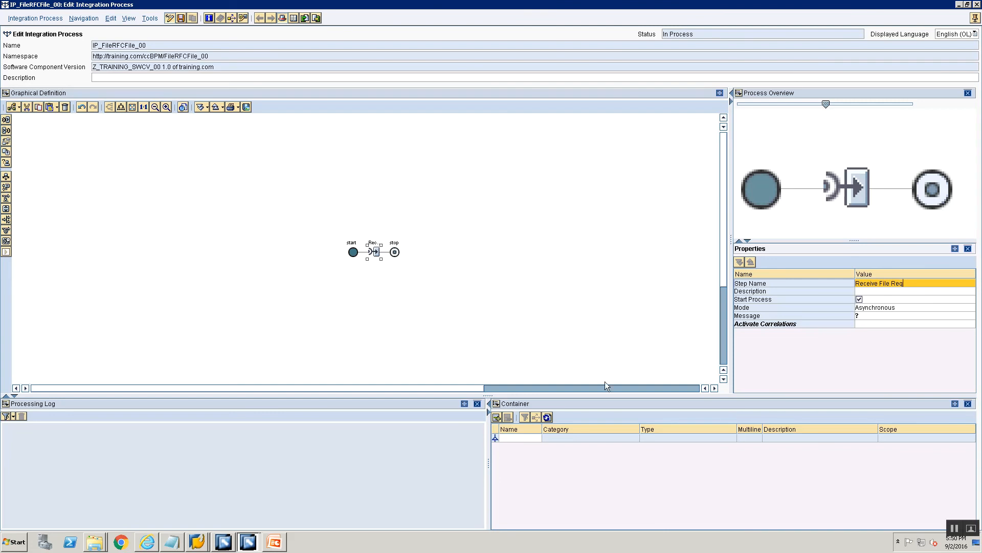
pyautogui.click(253, 249)
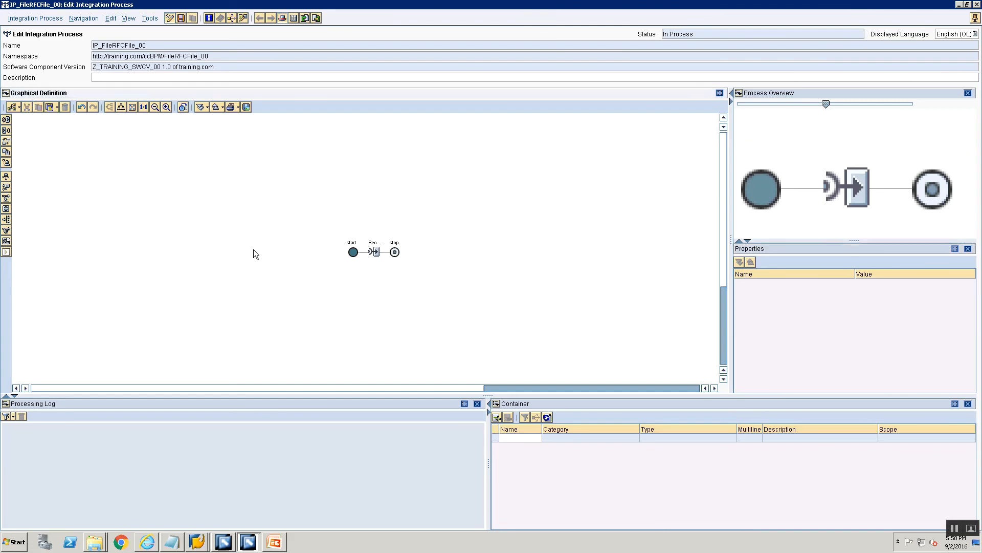
pyautogui.click(371, 254)
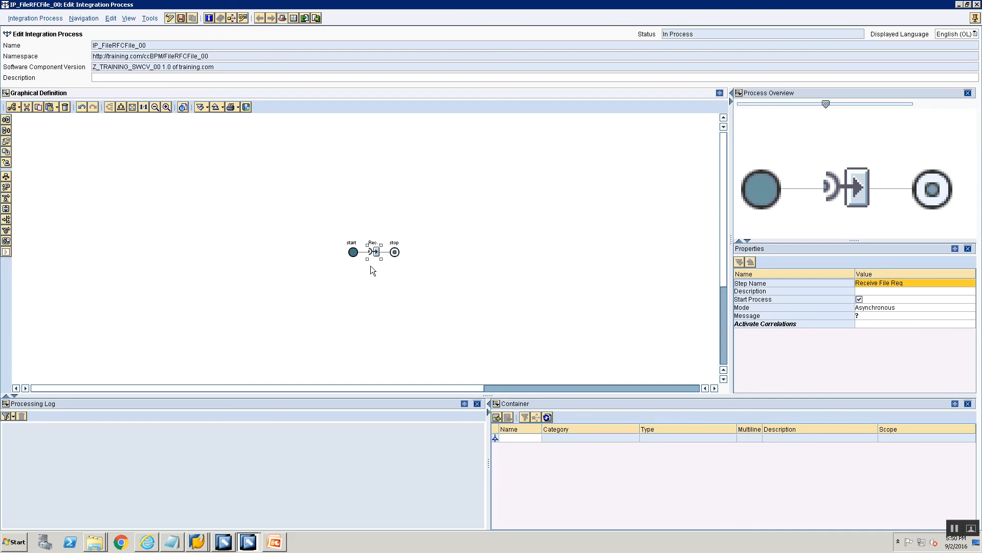
pyautogui.click(898, 297)
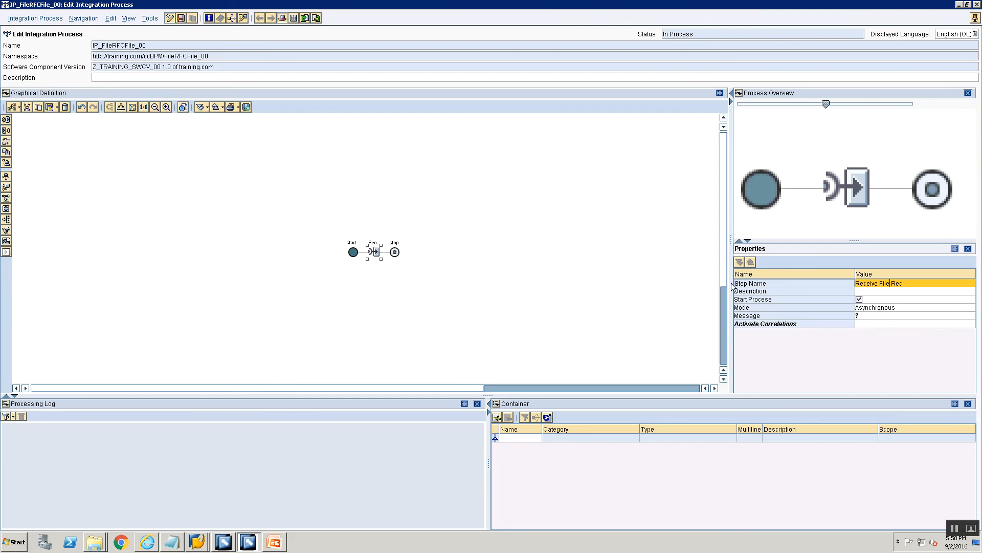
# Close the processing log and add the container element FileRequest with category Abstract Interface and type SIAA_FileReq.
pyautogui.moveTo(727, 280); pyautogui.dragTo(491, 262)
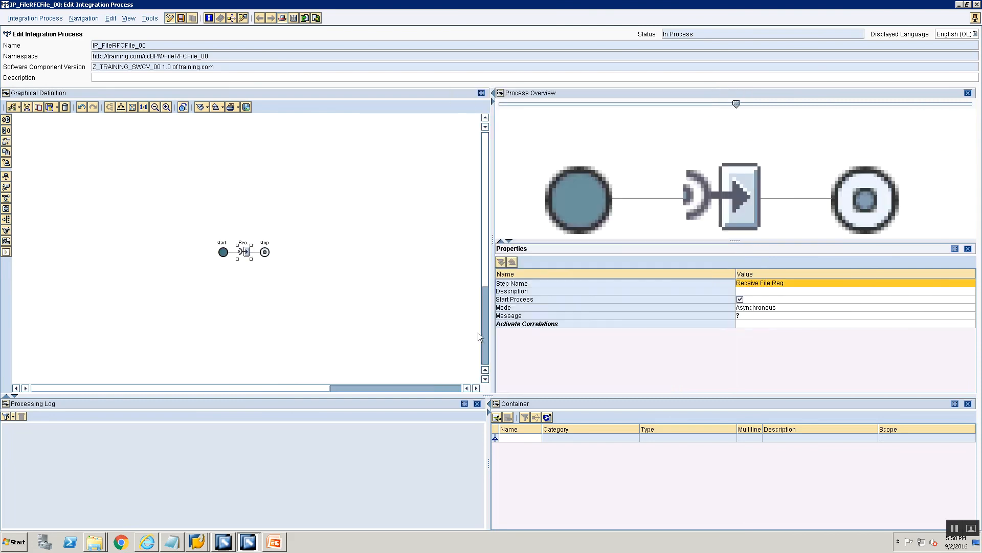
pyautogui.click(477, 405)
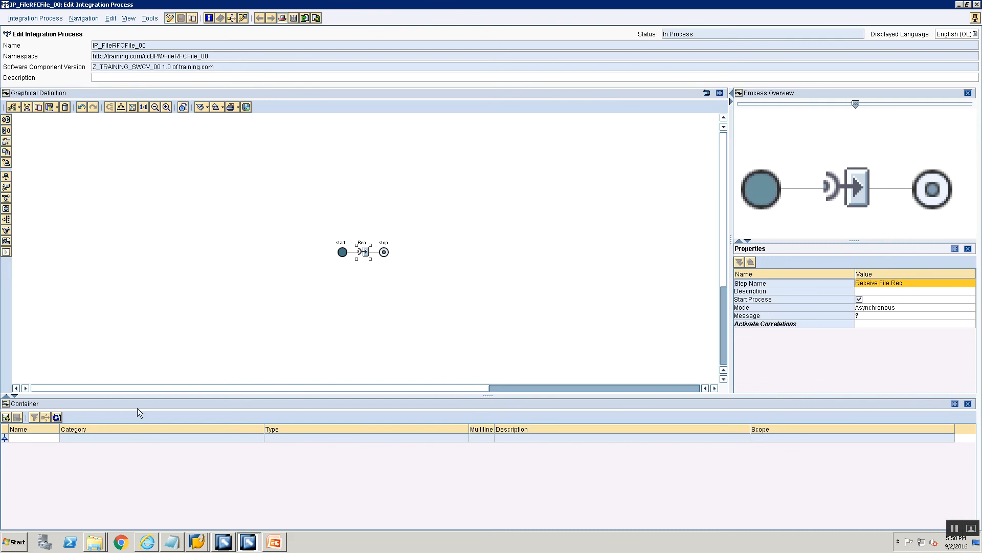
pyautogui.click(25, 439)
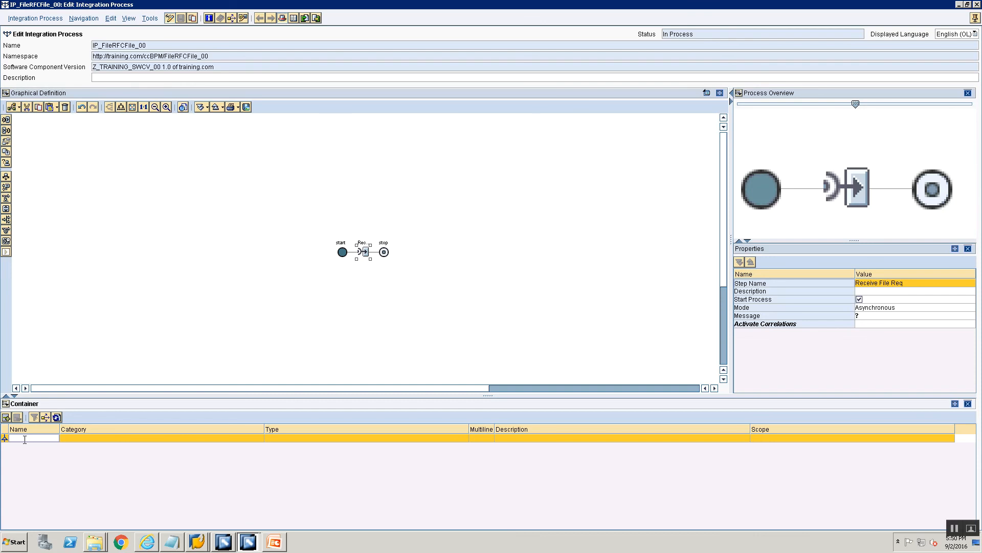
pyautogui.write('FileRequest')
pyautogui.click(134, 444)
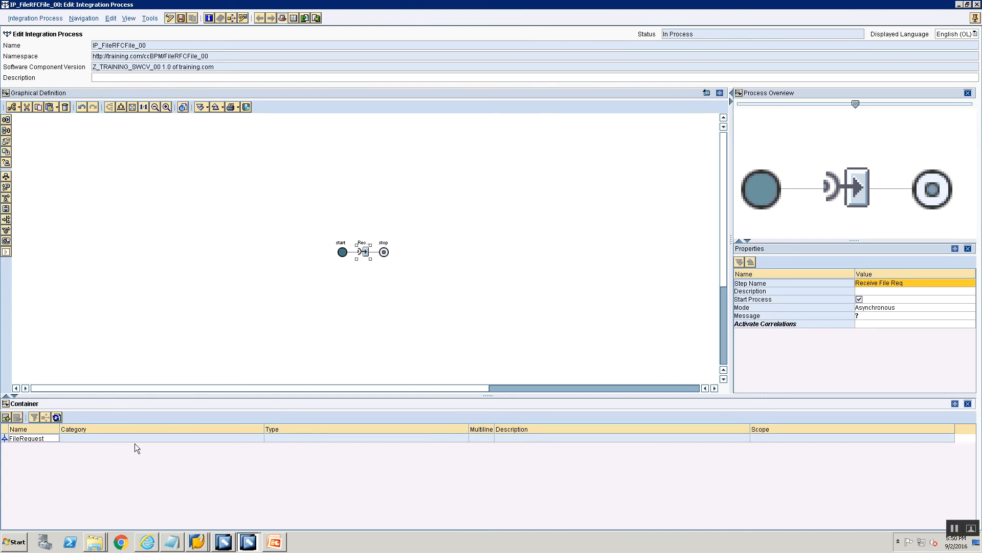
pyautogui.click(216, 437)
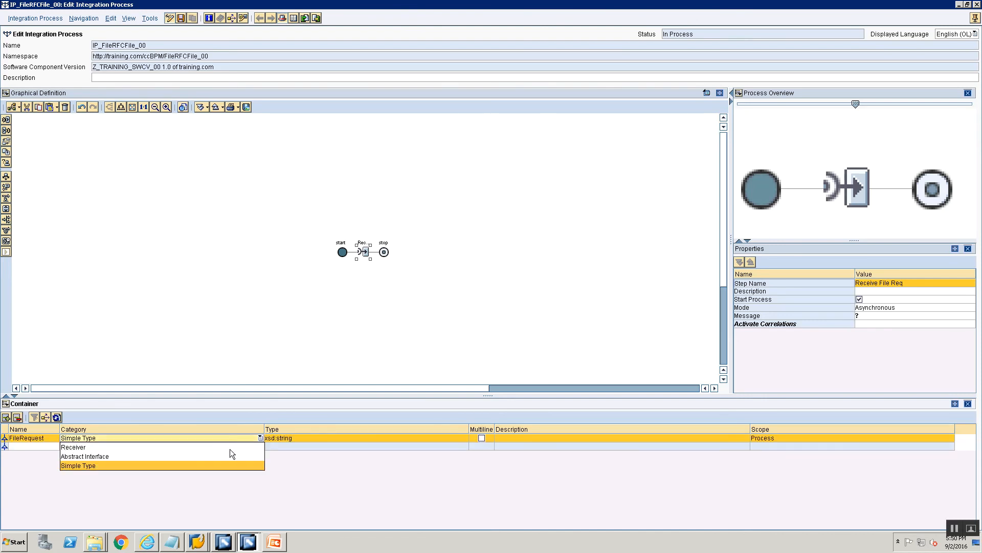
pyautogui.click(203, 456)
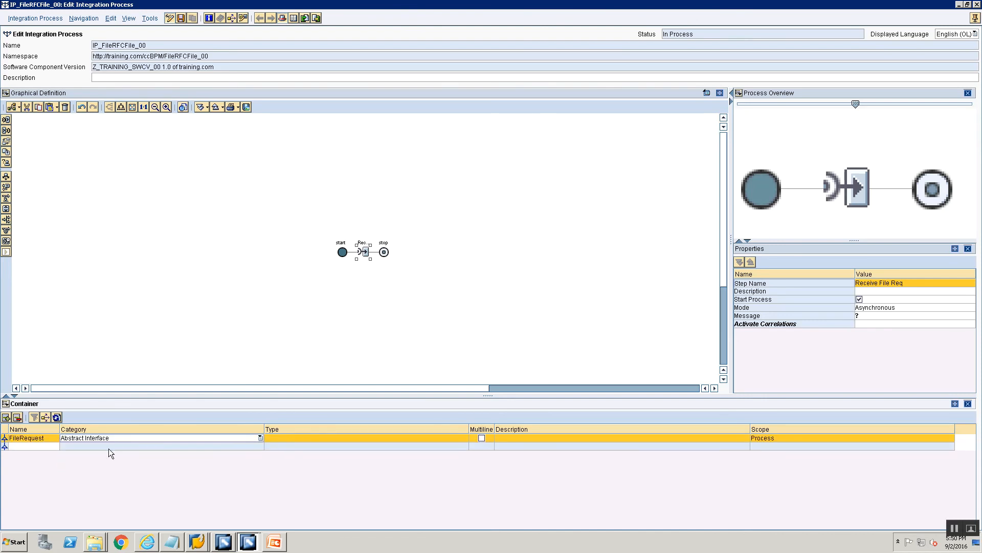
pyautogui.click(462, 439)
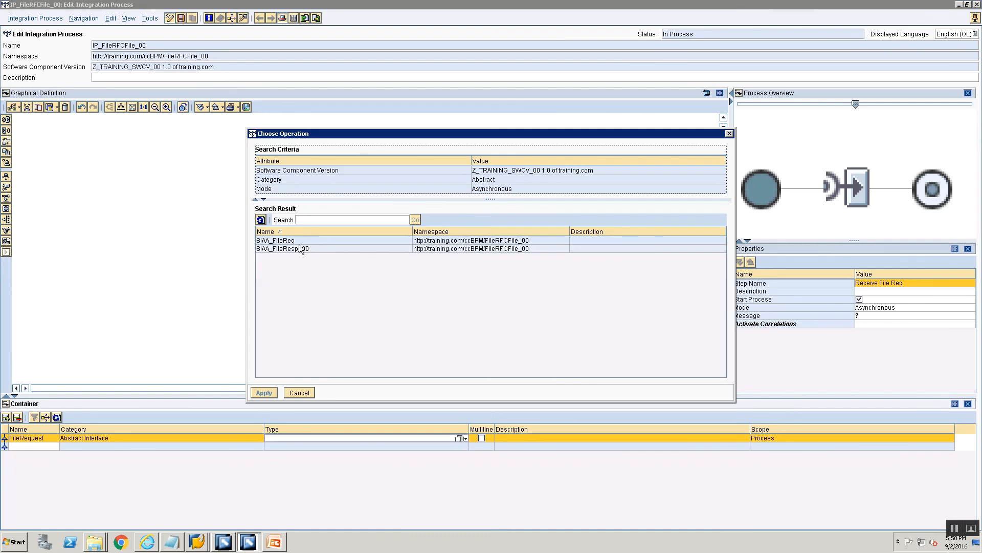
pyautogui.click(288, 241)
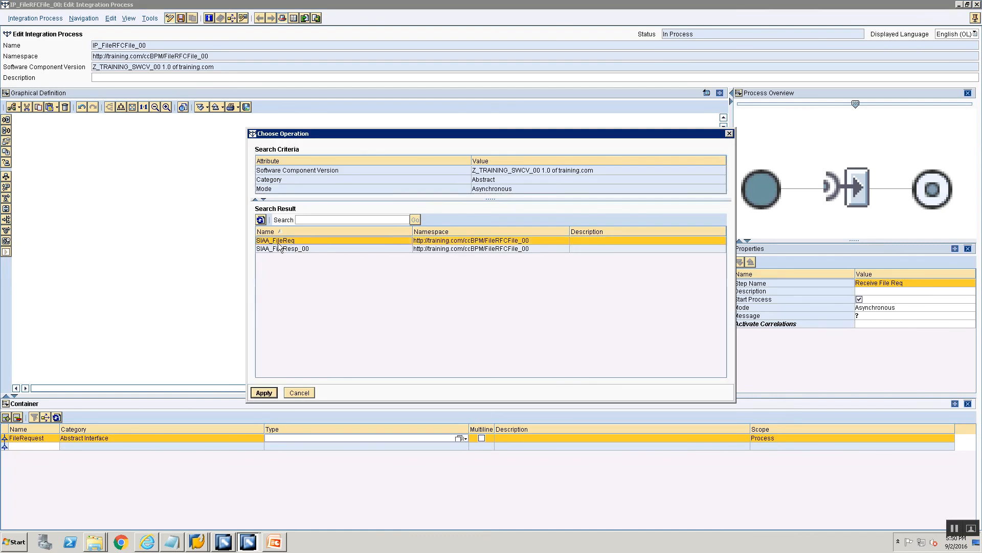
pyautogui.click(267, 392)
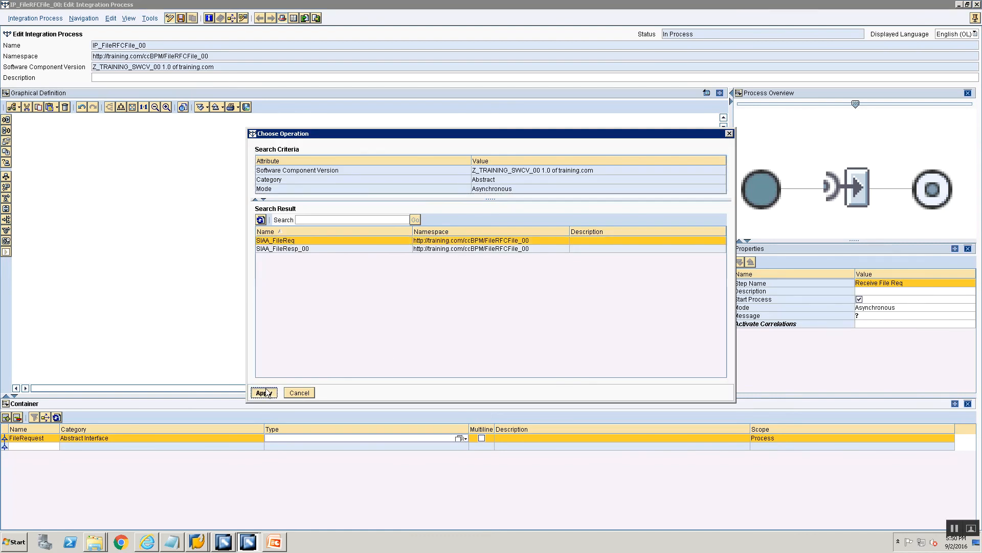
# Add the container element FileResponse with category Abstract Interface and type SIAA_FileResp_00, and save the process.
pyautogui.click(30, 447)
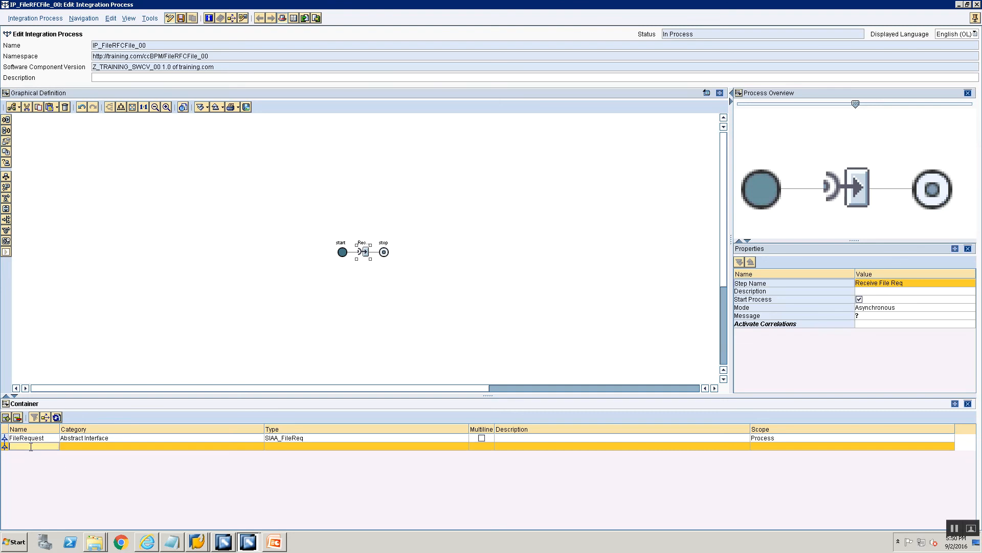
pyautogui.write('FileResponse')
pyautogui.click(98, 443)
pyautogui.click(93, 448)
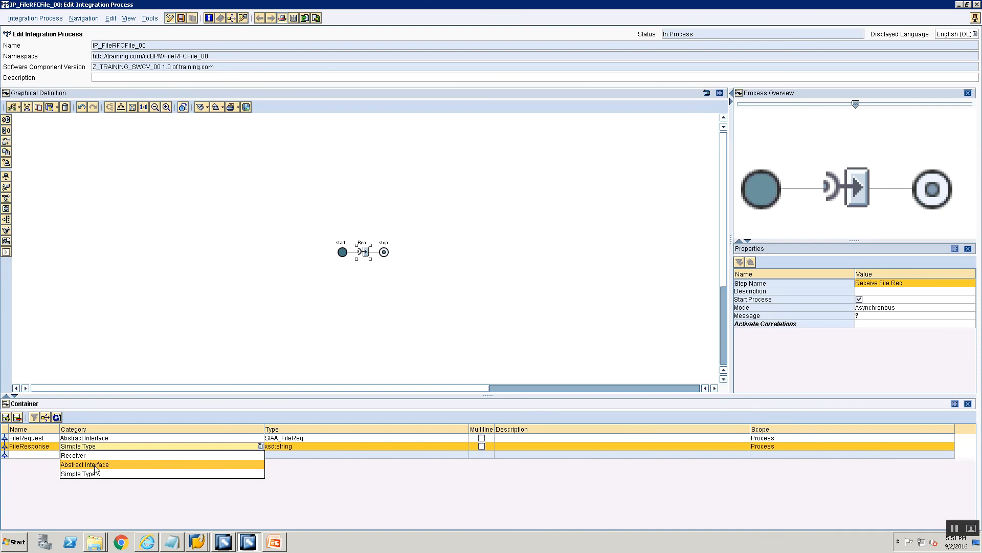
pyautogui.click(94, 465)
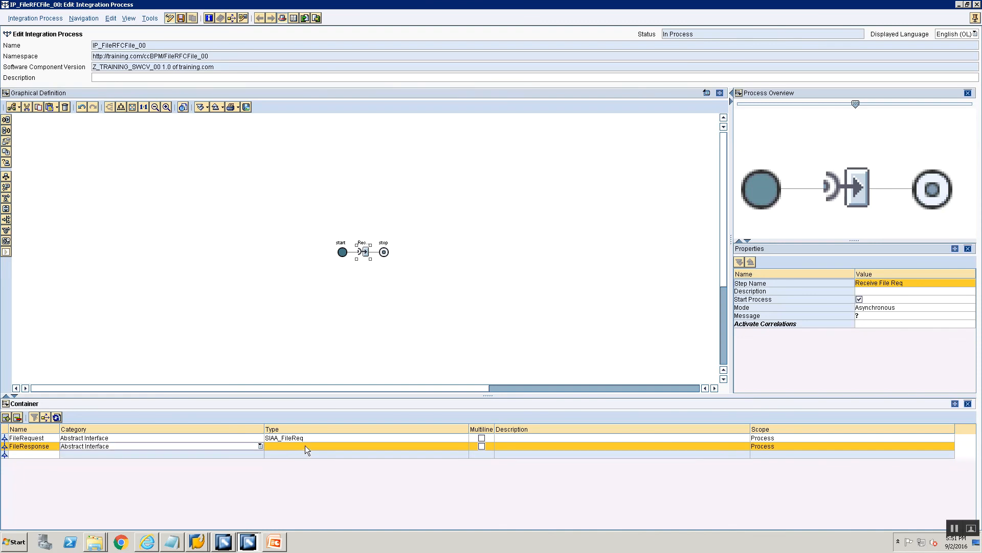
pyautogui.click(459, 447)
pyautogui.click(459, 447)
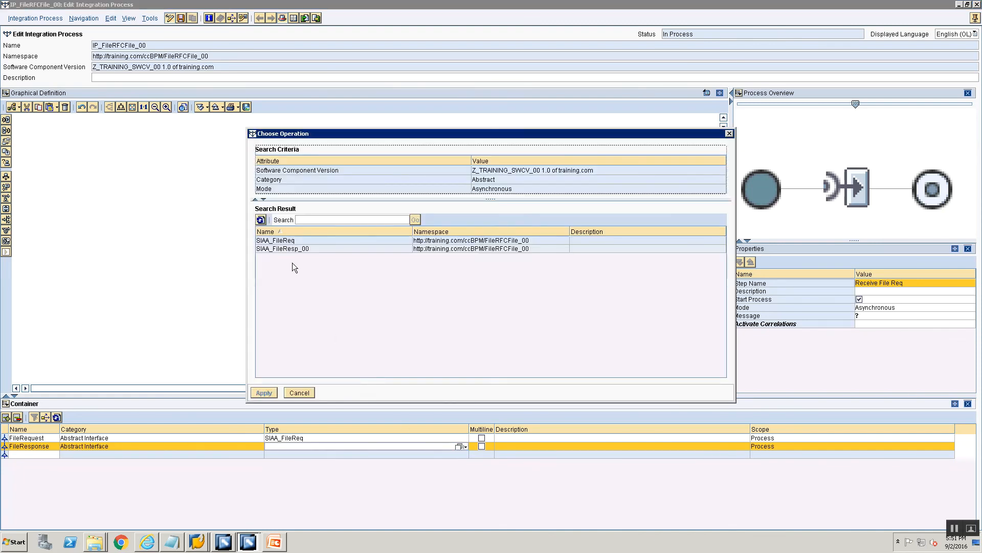
pyautogui.click(286, 251)
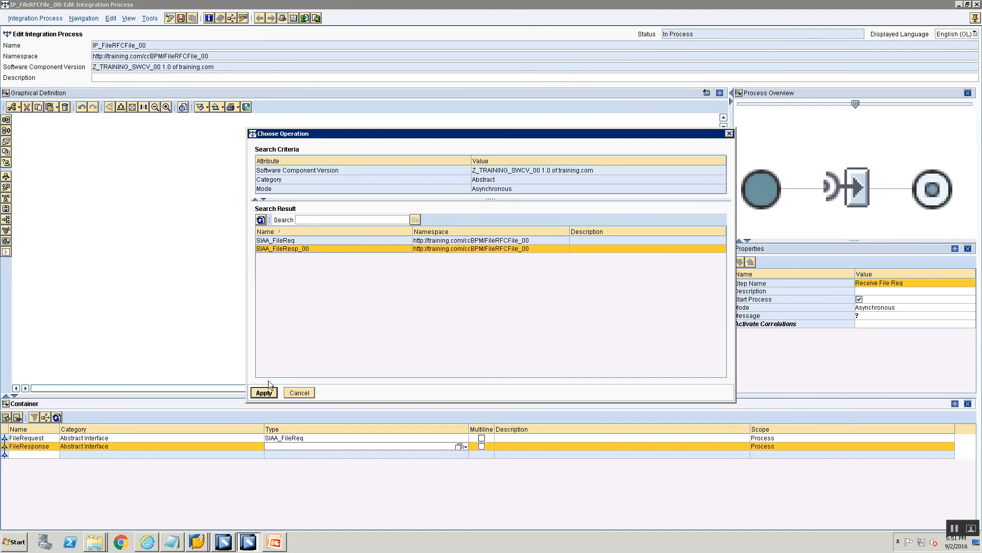
pyautogui.click(264, 393)
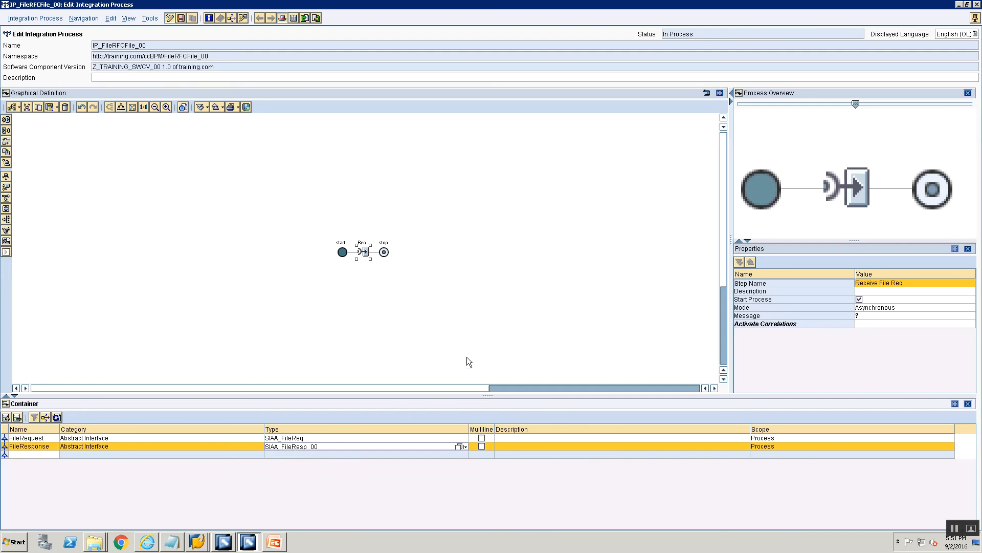
pyautogui.hotkey('ctrl', 's')
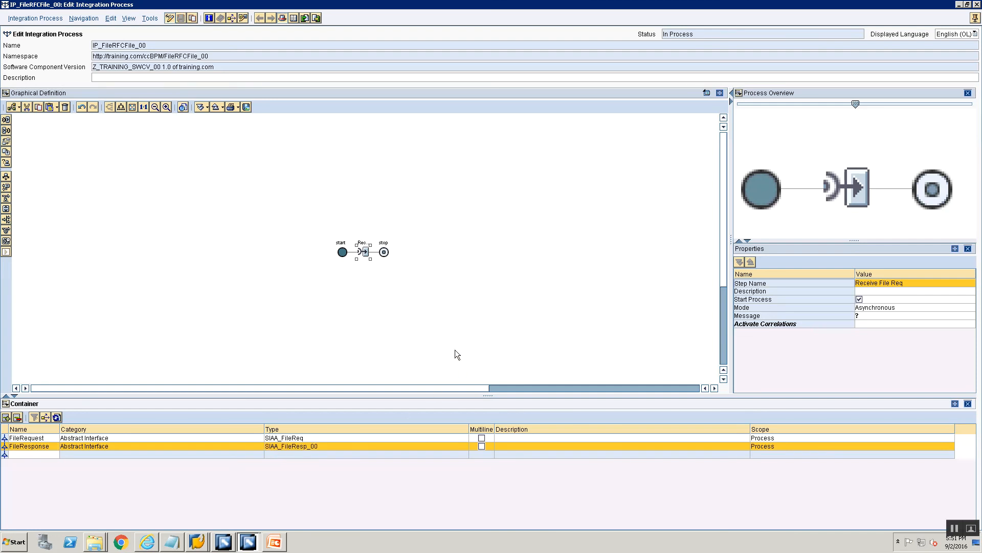
# Assign the FileRequest container element as the message of the "Receive File Req" step and save the process.
pyautogui.click(340, 267)
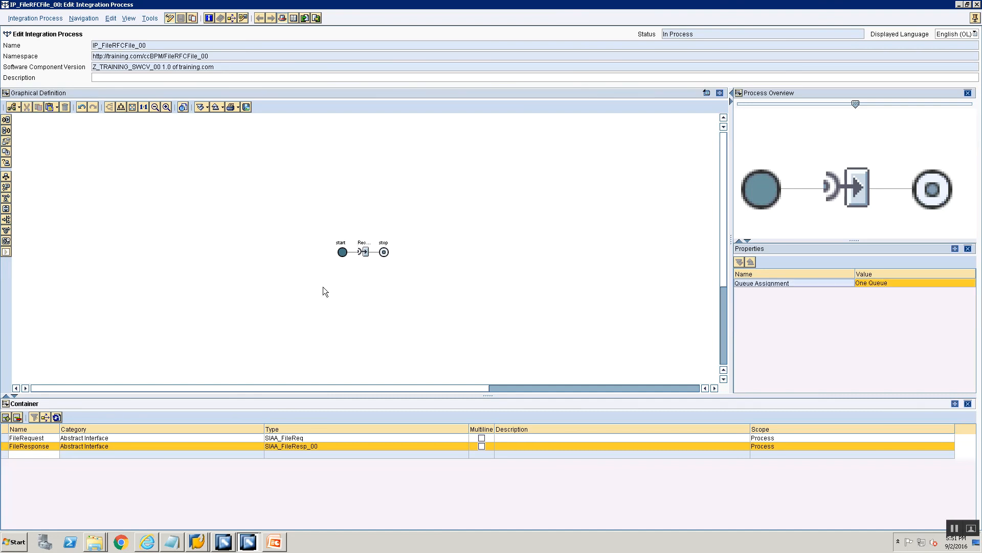
pyautogui.click(365, 249)
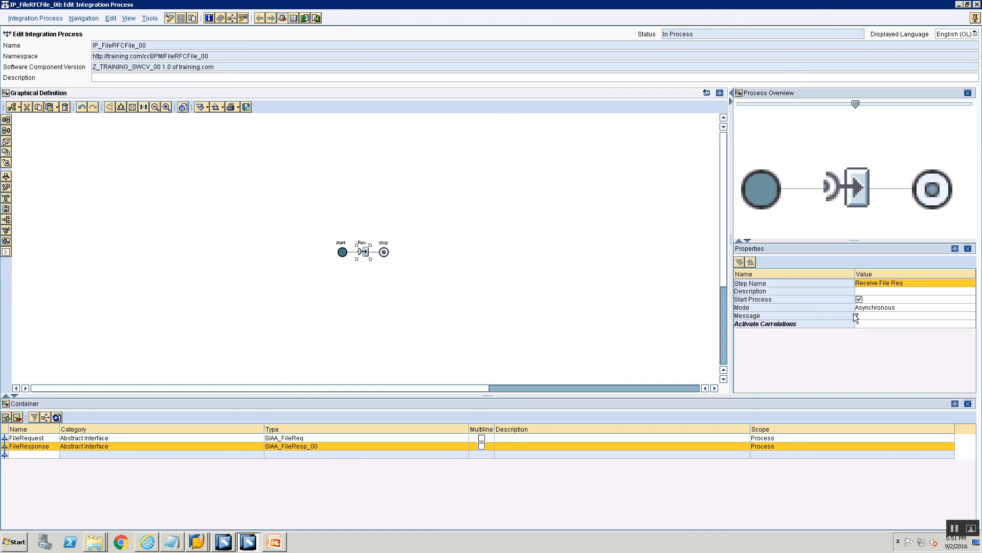
pyautogui.click(967, 316)
pyautogui.click(966, 317)
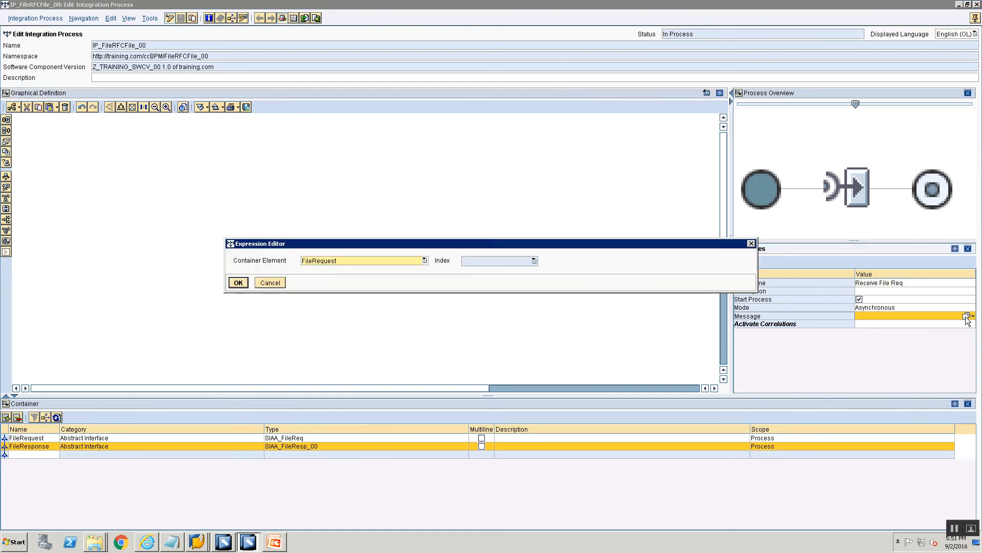
pyautogui.click(331, 262)
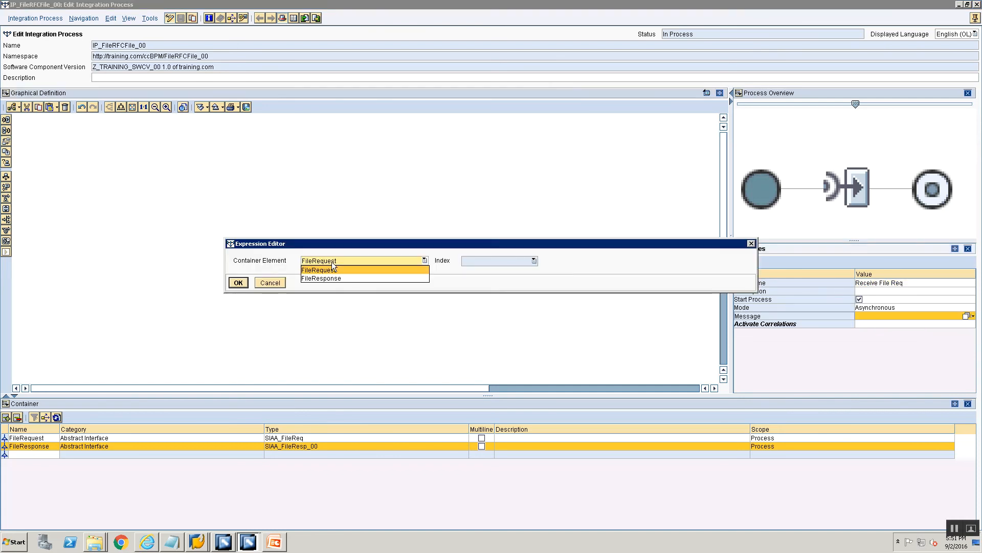
pyautogui.click(331, 270)
pyautogui.click(245, 284)
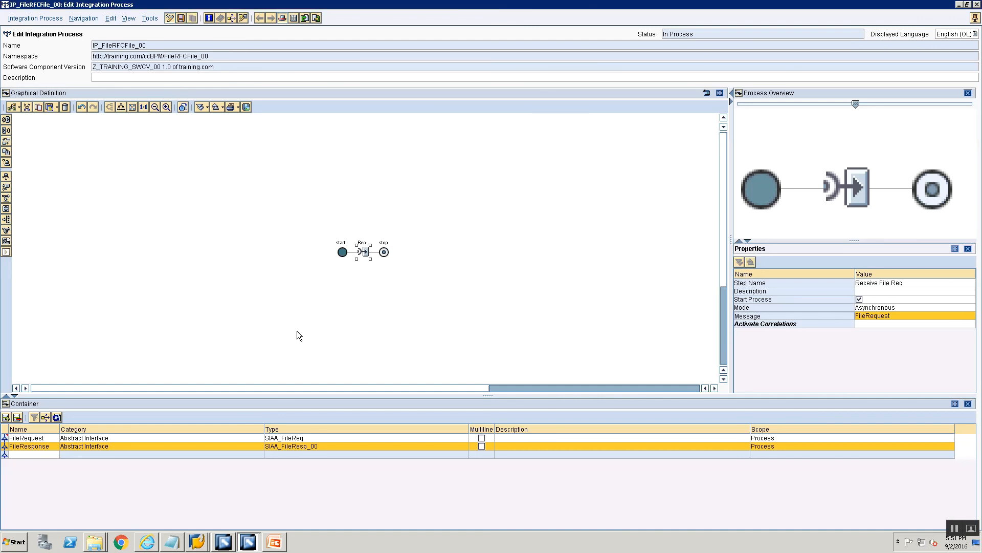
pyautogui.hotkey('ctrl', 's')
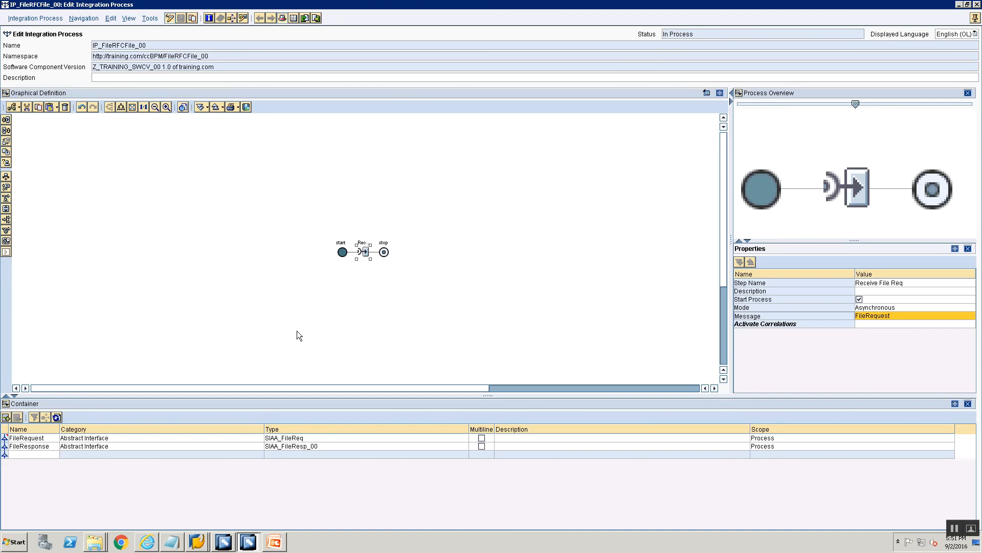
# Insert a Send step between the Receive step and stop, name it "Send Synchronous call to SAP" and set its mode to Synchronous.
pyautogui.moveTo(6, 130); pyautogui.dragTo(60, 174)
pyautogui.moveTo(194, 263); pyautogui.dragTo(380, 254)
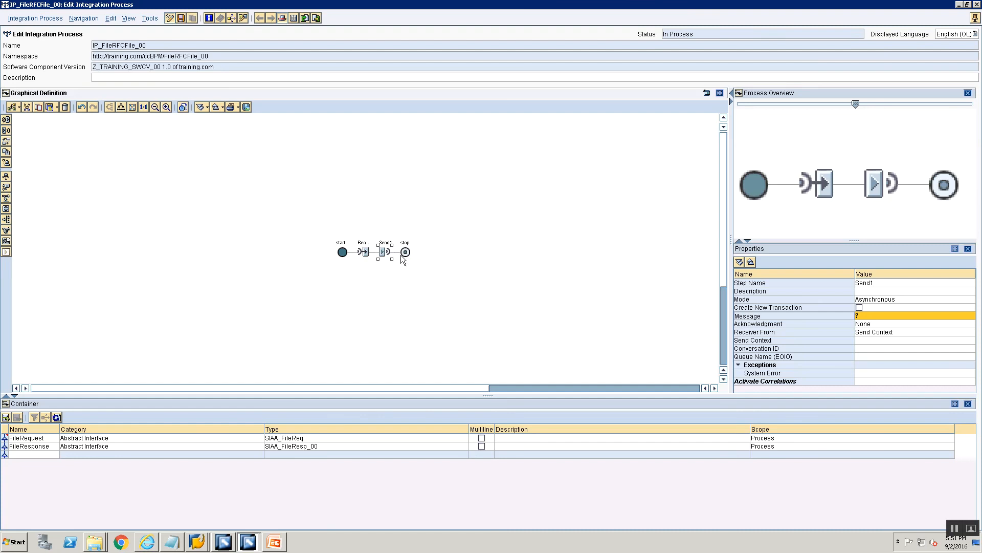
pyautogui.click(903, 283)
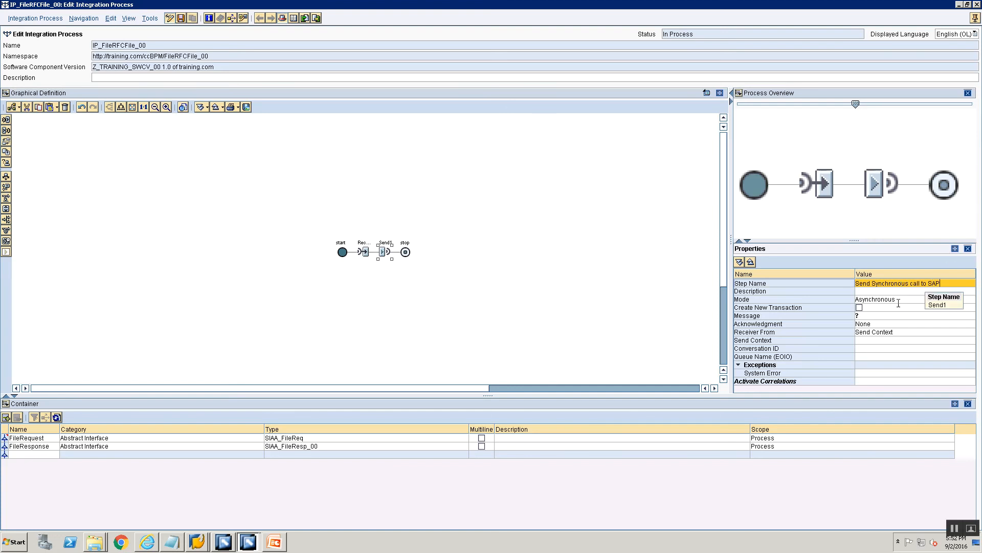
pyautogui.click(897, 302)
pyautogui.click(897, 300)
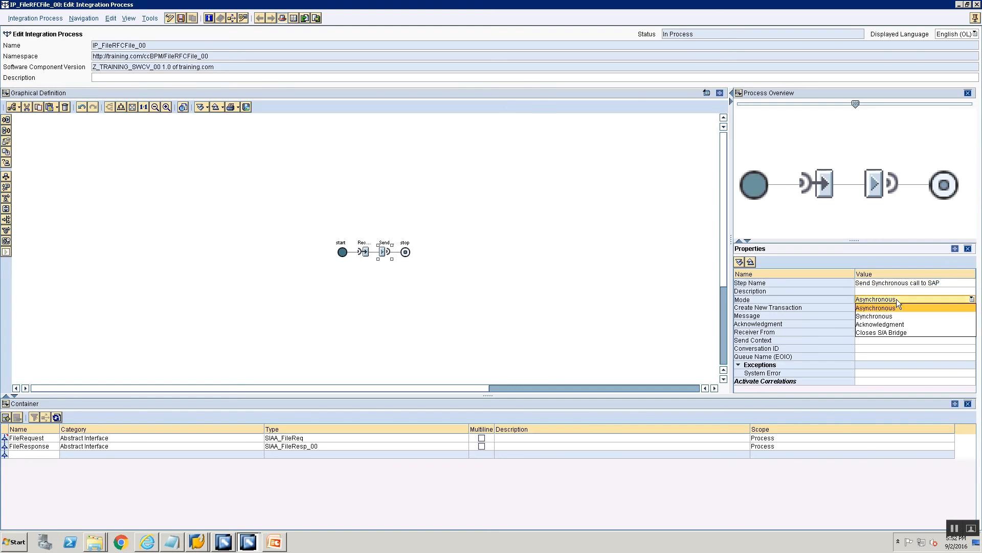
pyautogui.click(892, 315)
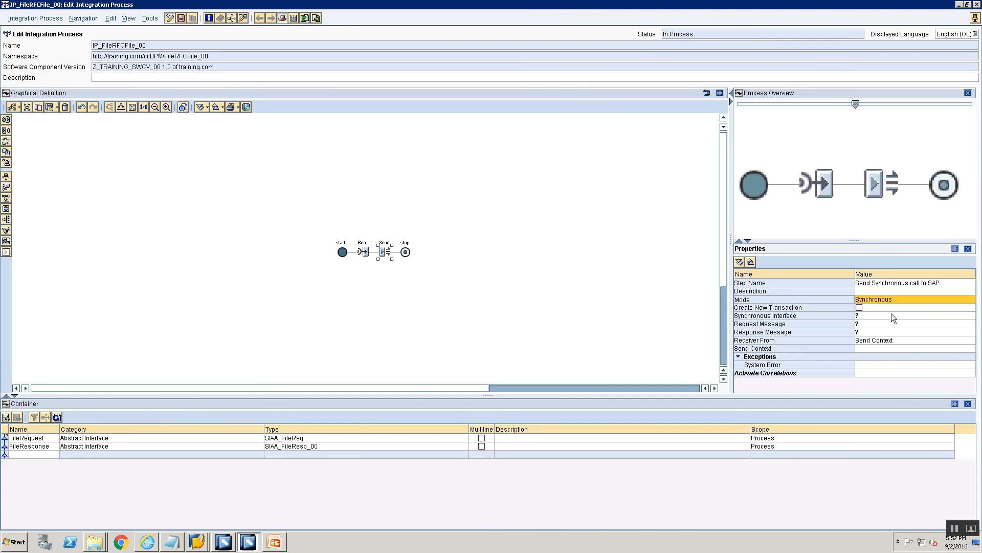
# Set SIAS_BAPI_User_Get_Details_00 as the synchronous interface of the "Send Synchronous call to SAP" step.
pyautogui.click(889, 317)
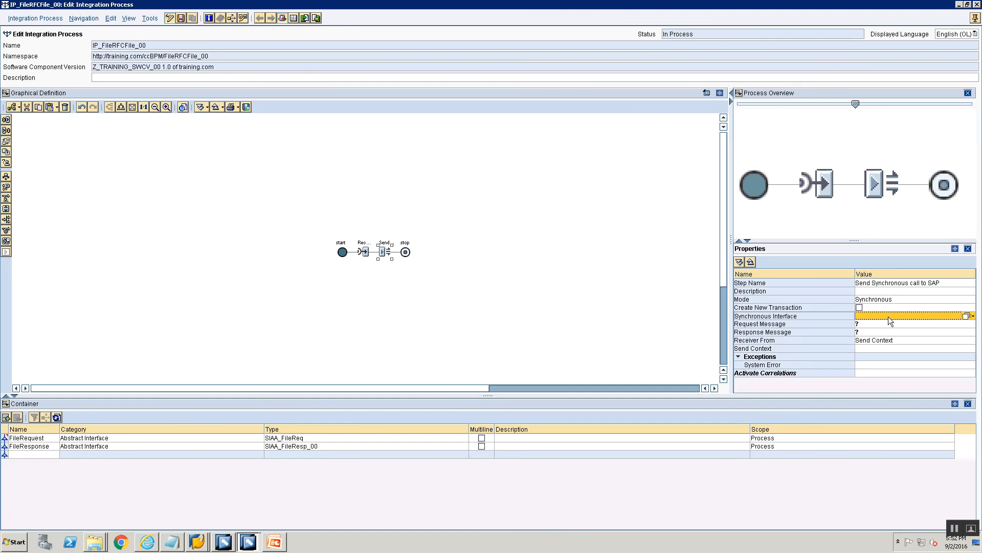
pyautogui.click(966, 316)
pyautogui.click(274, 241)
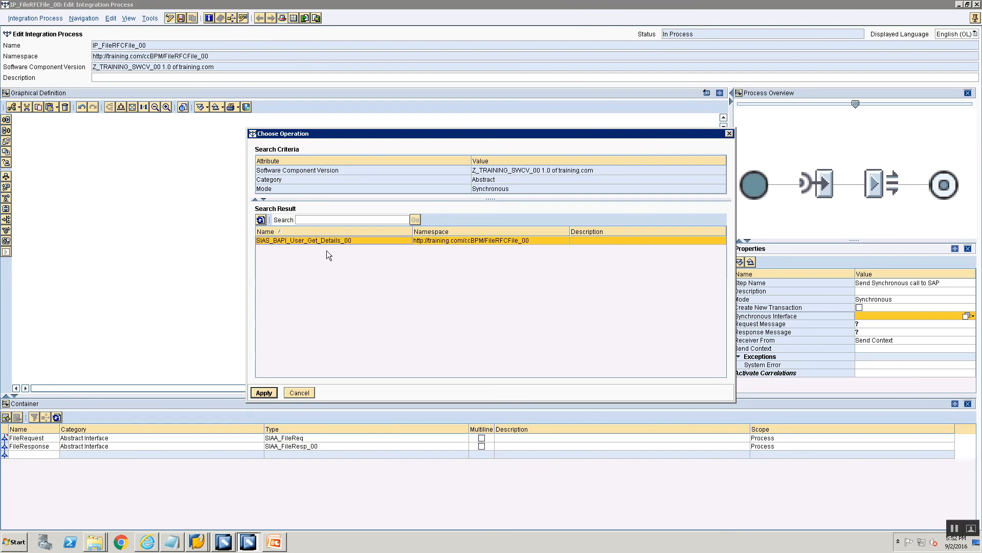
pyautogui.click(262, 392)
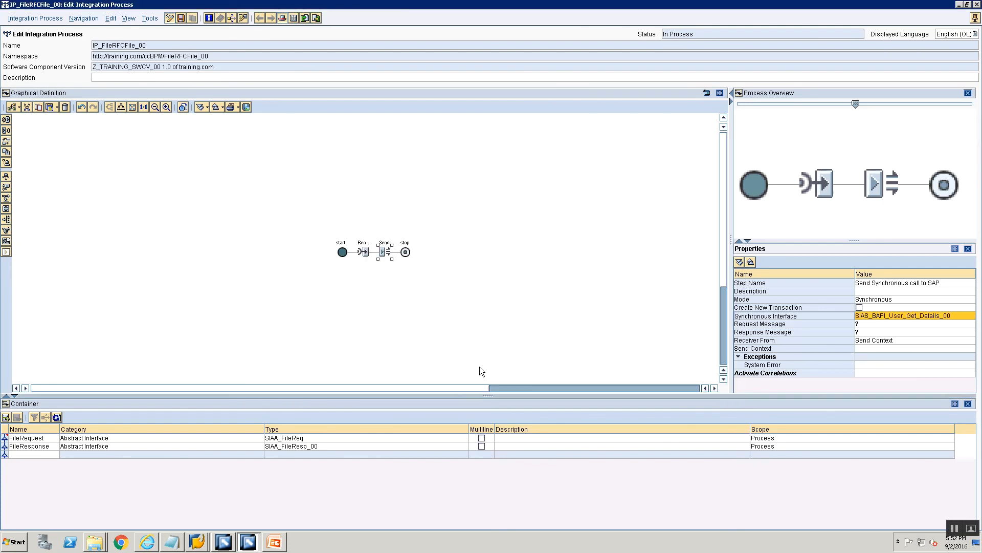
# Assign FileRequest as the request message and FileResponse as the response message of the synchronous Send step.
pyautogui.click(900, 328)
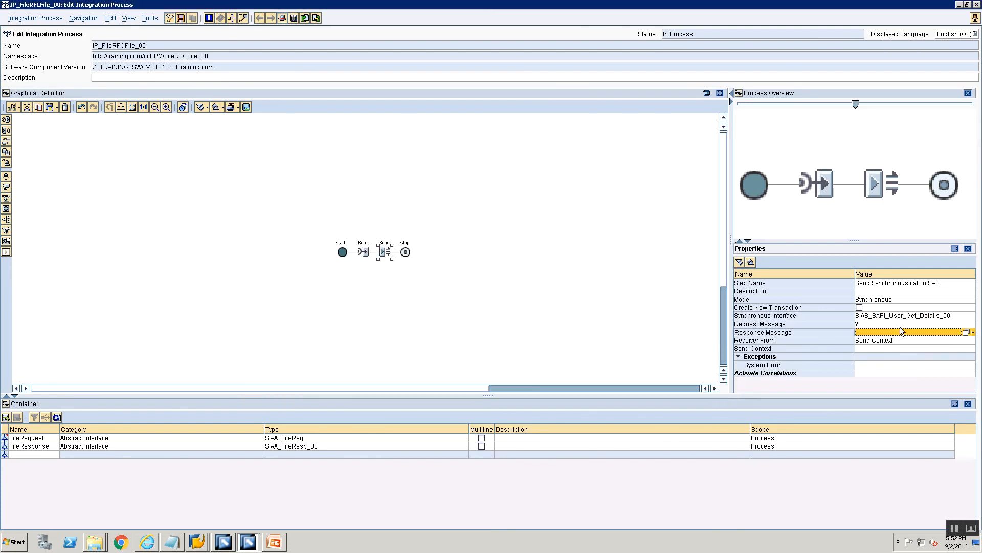
pyautogui.click(928, 323)
pyautogui.click(966, 323)
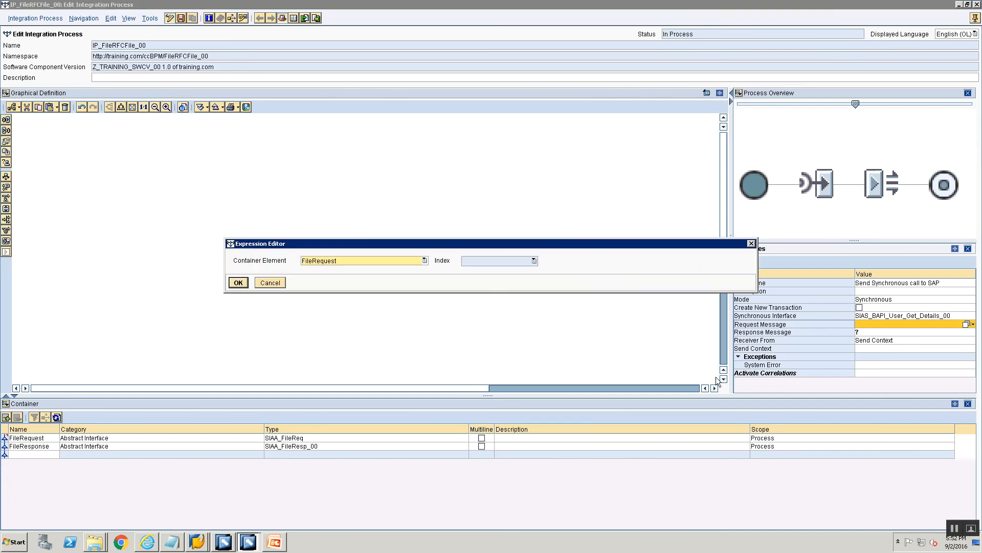
pyautogui.click(238, 282)
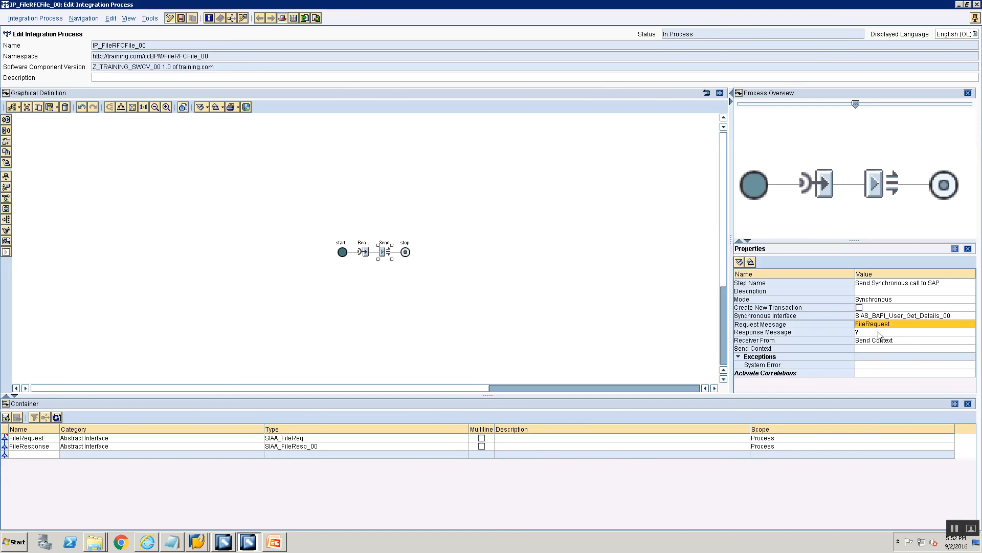
pyautogui.click(900, 332)
pyautogui.click(966, 332)
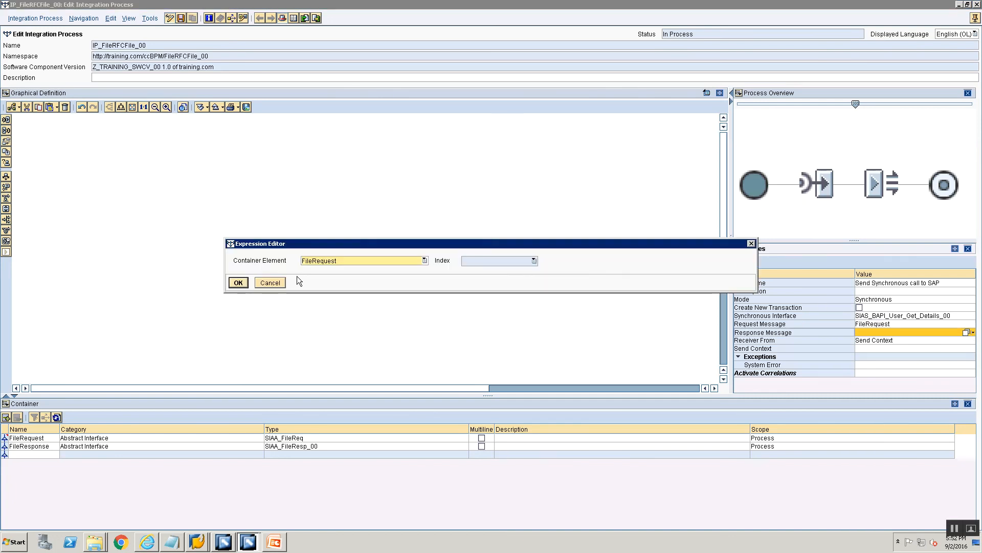
pyautogui.click(333, 262)
pyautogui.click(328, 279)
pyautogui.click(239, 285)
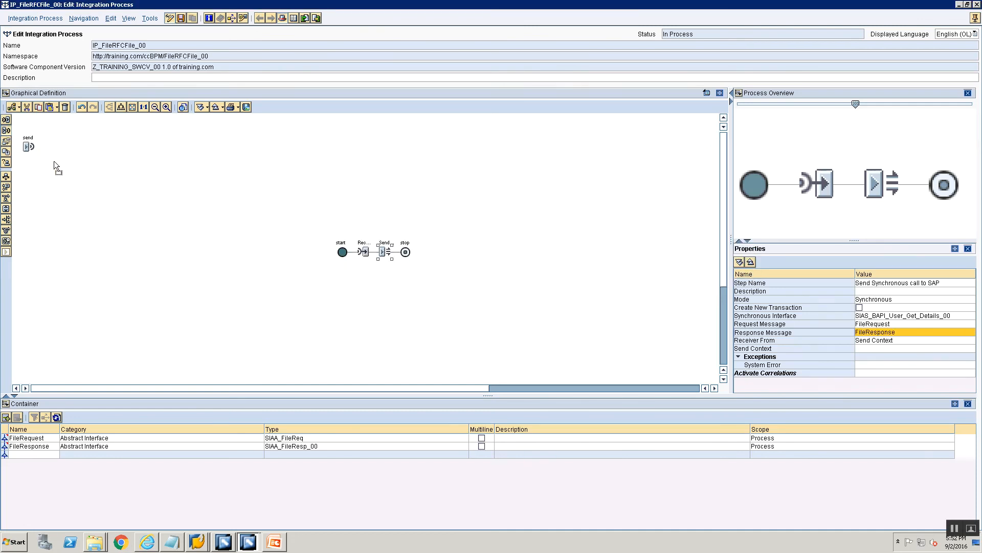
# Insert a Send step between the synchronous Send step and stop, and name it "Send File Response".
pyautogui.moveTo(53, 160); pyautogui.dragTo(205, 220)
pyautogui.moveTo(384, 252); pyautogui.dragTo(404, 253)
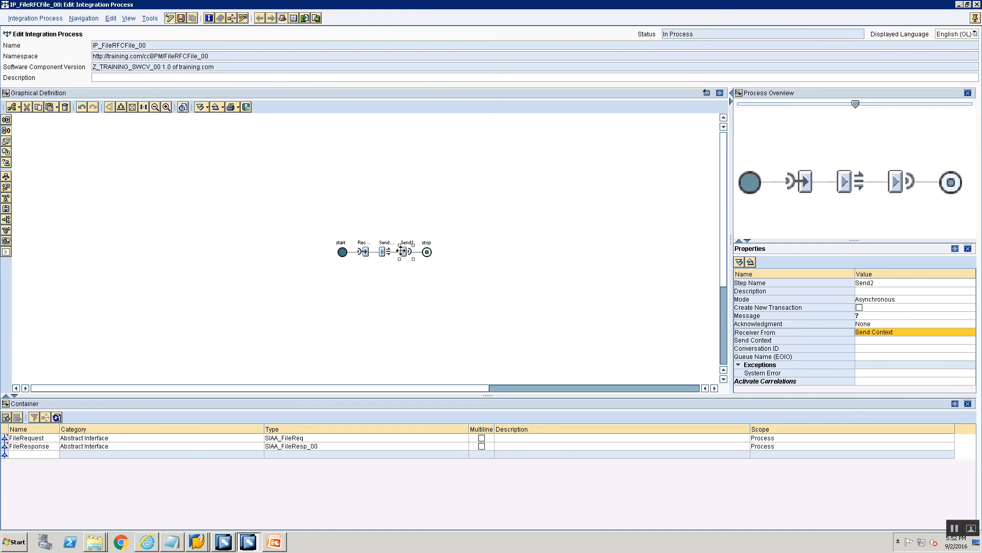
pyautogui.click(937, 284)
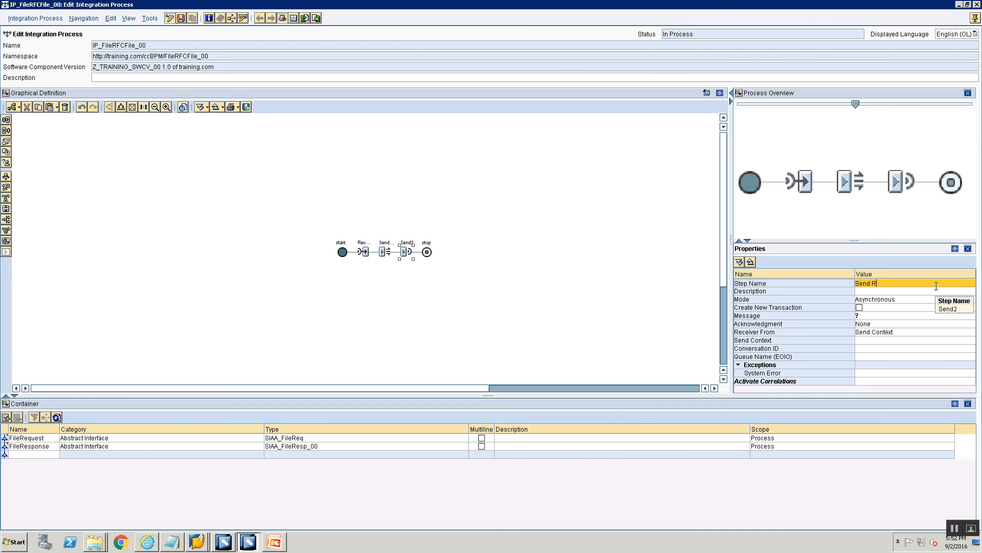
pyautogui.write('File Response')
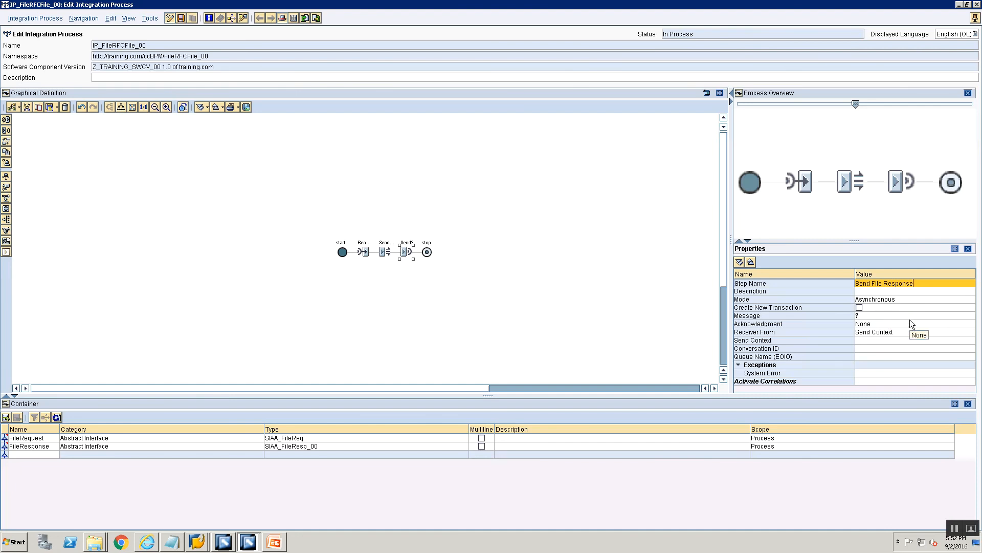
# Assign the FileResponse container element as the message of the "Send File Response" step and save the process.
pyautogui.click(964, 316)
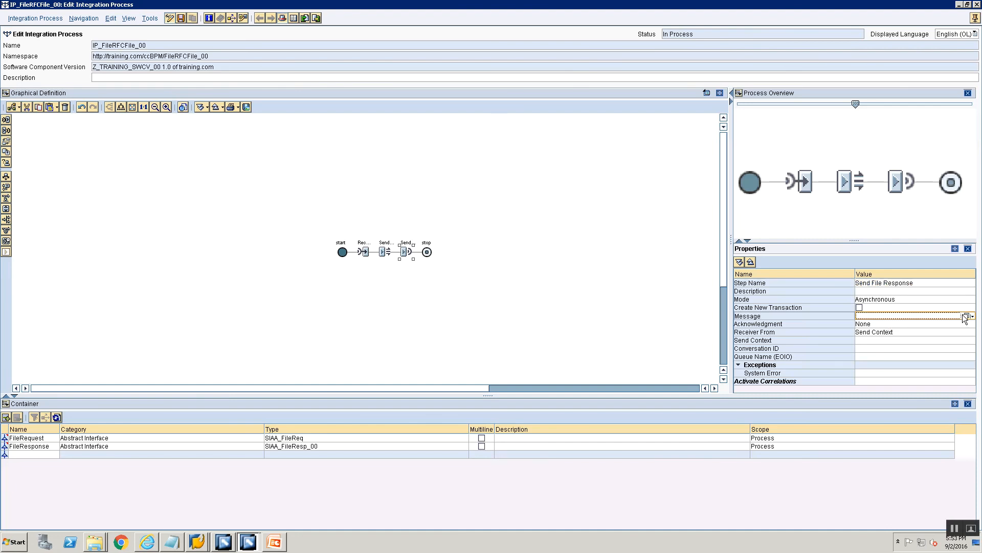
pyautogui.click(965, 317)
pyautogui.click(346, 264)
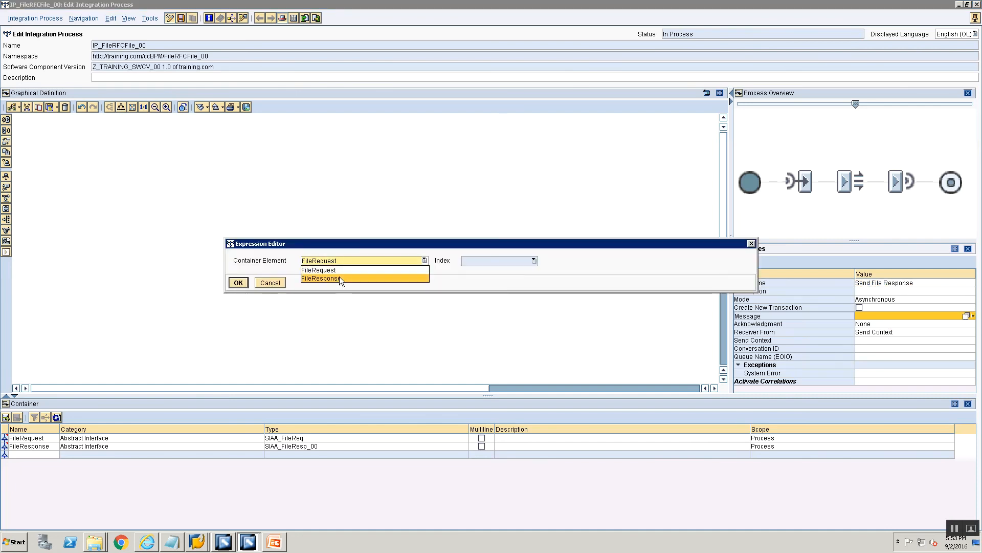
pyautogui.click(340, 277)
pyautogui.click(238, 283)
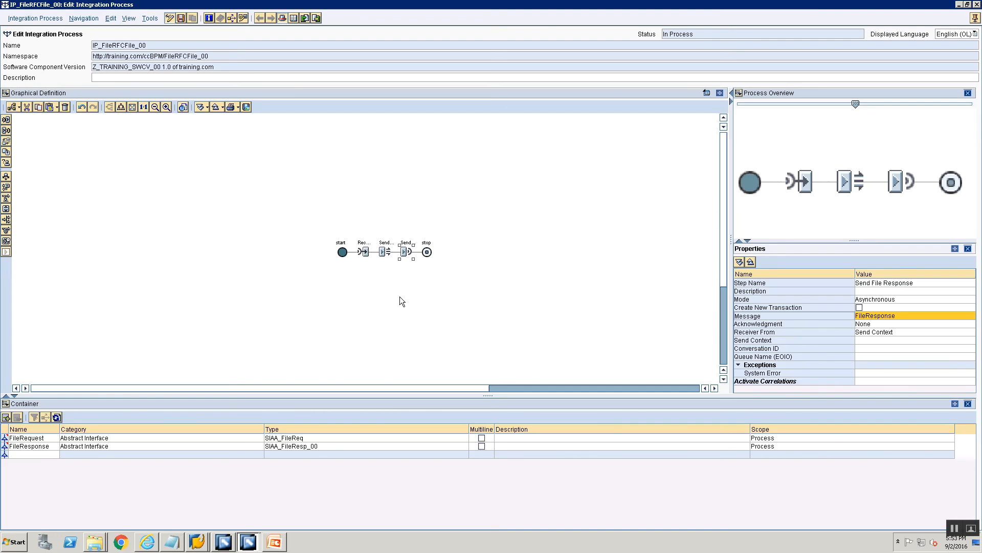
pyautogui.hotkey('ctrl', 's')
# Dock the process editor back into the main window and check the integration process for errors, dismissing the resulting dialogs.
pyautogui.click(975, 18)
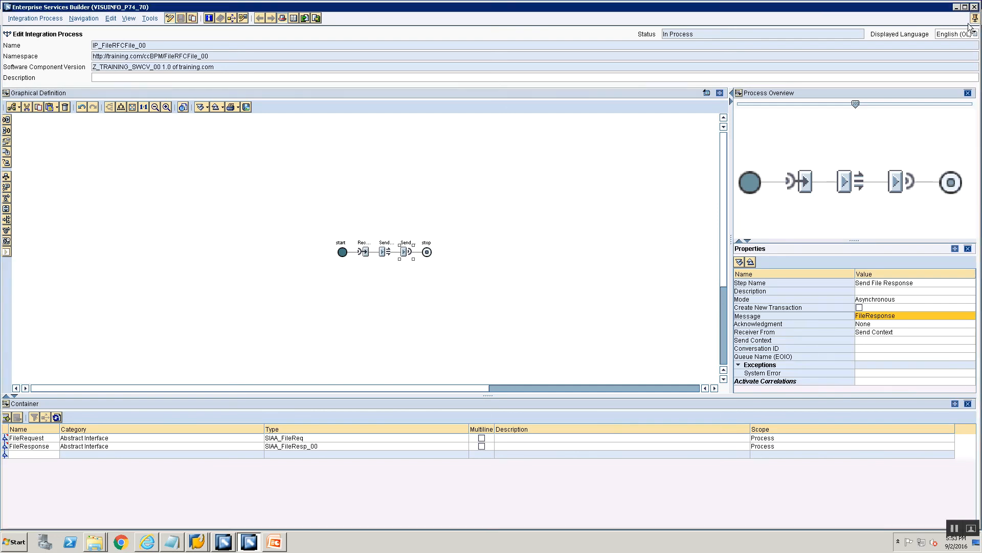
pyautogui.click(258, 48)
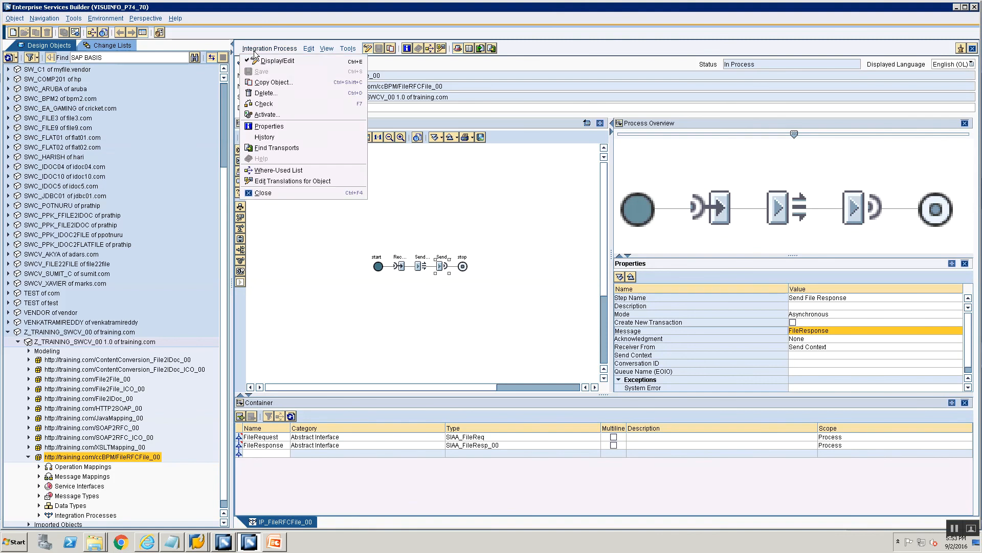
pyautogui.click(263, 103)
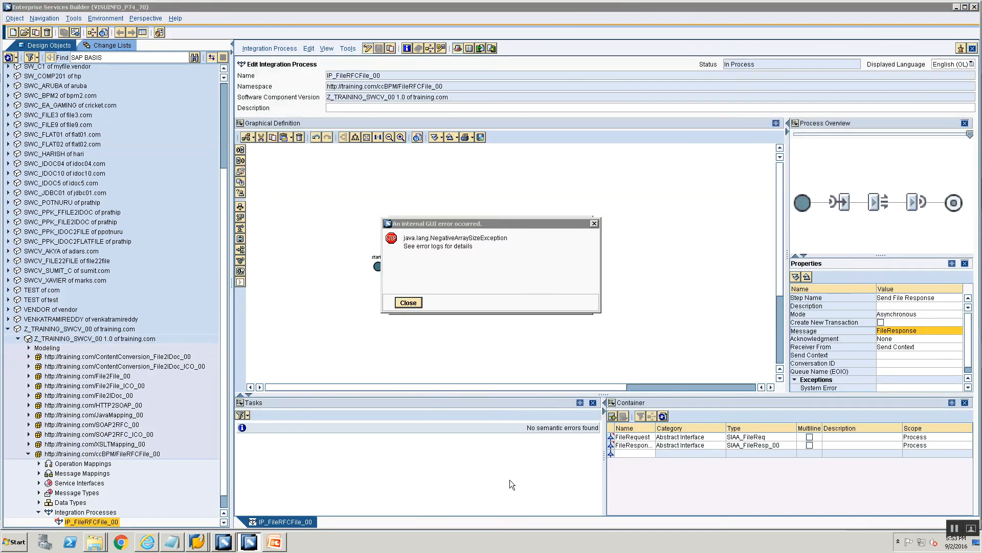
pyautogui.click(408, 303)
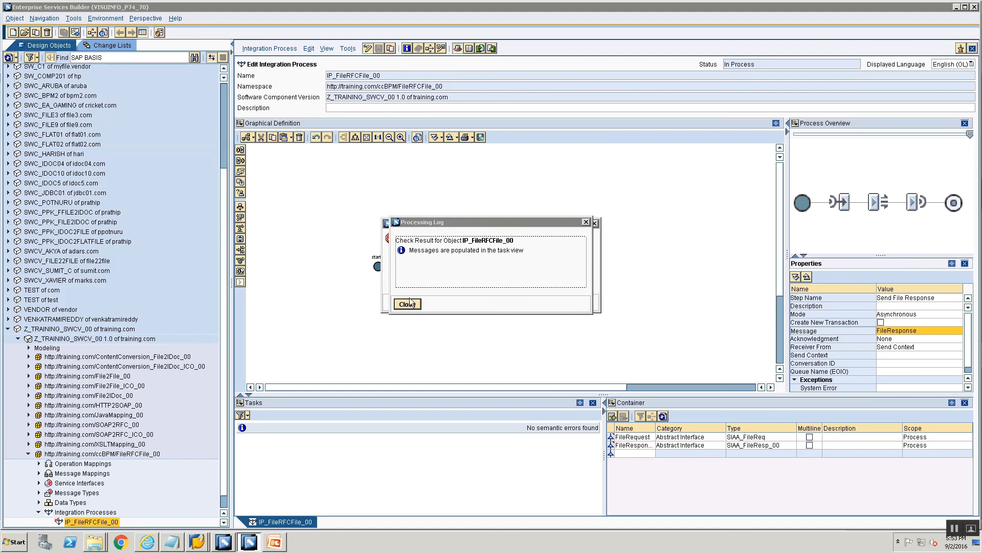
pyautogui.click(407, 304)
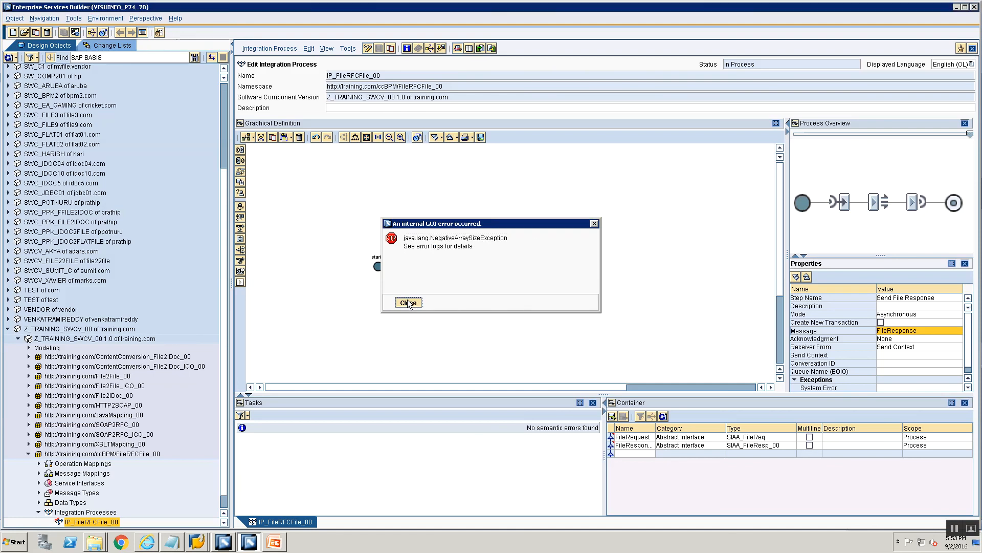
pyautogui.click(408, 305)
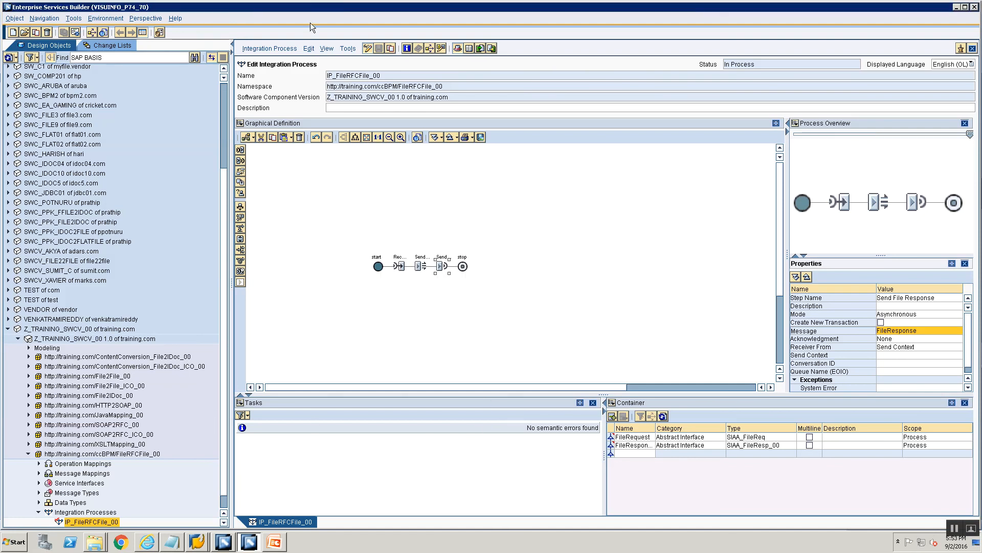
# Repeat the check of the integration process IP_FileRFCFile_00 and close its processing log.
pyautogui.click(270, 48)
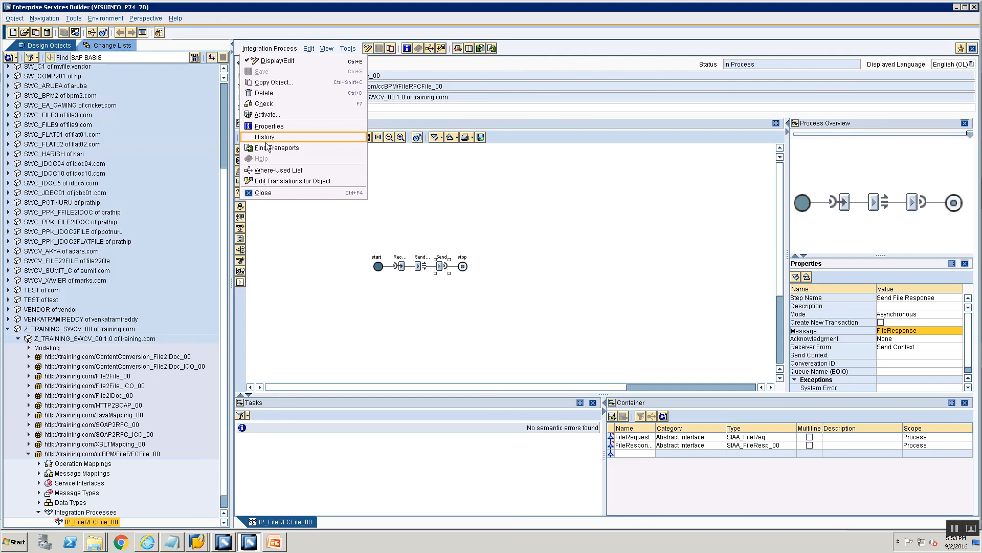
pyautogui.click(271, 104)
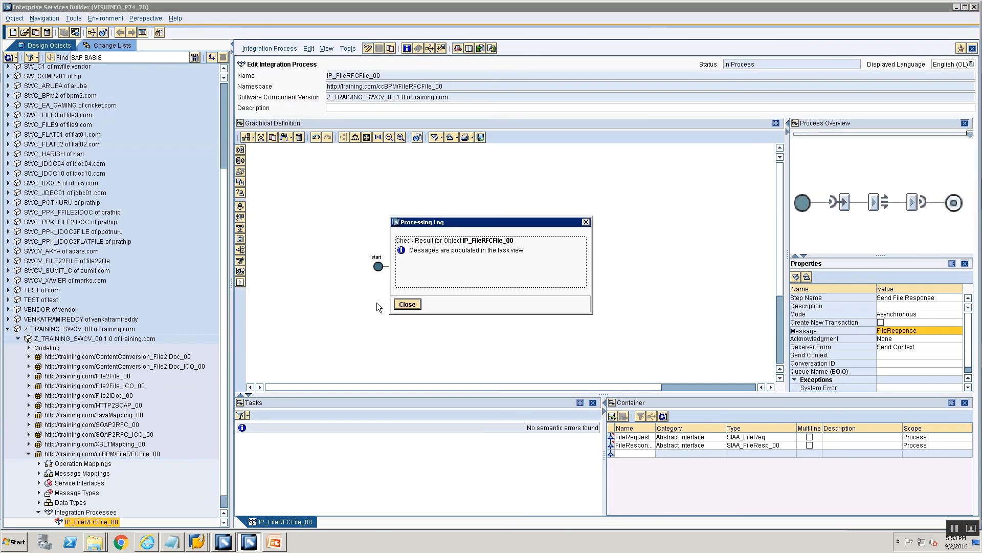
pyautogui.click(406, 304)
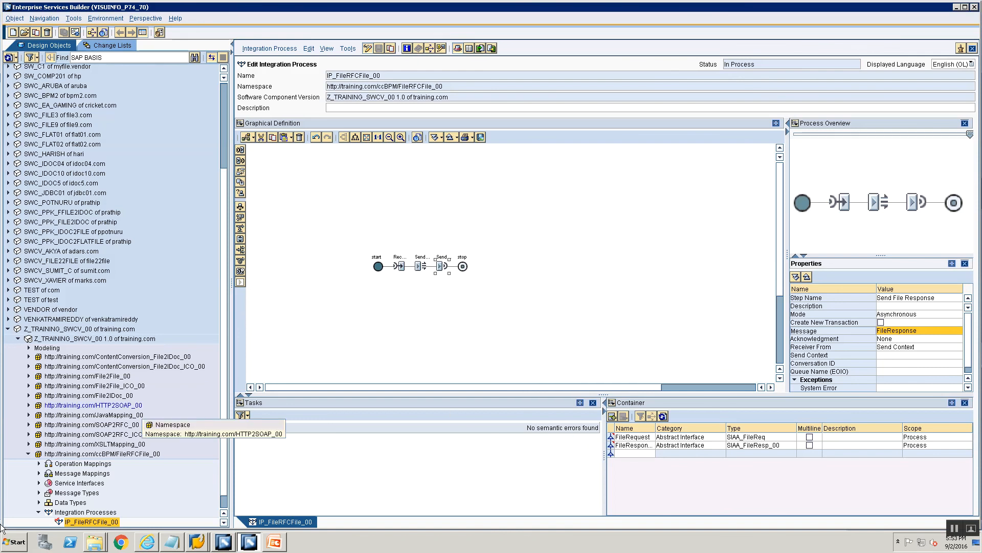
# Activate the Standard change list of Z_TRAINING_SWCV_00 containing IP_FileRFCFile_00.
pyautogui.click(94, 45)
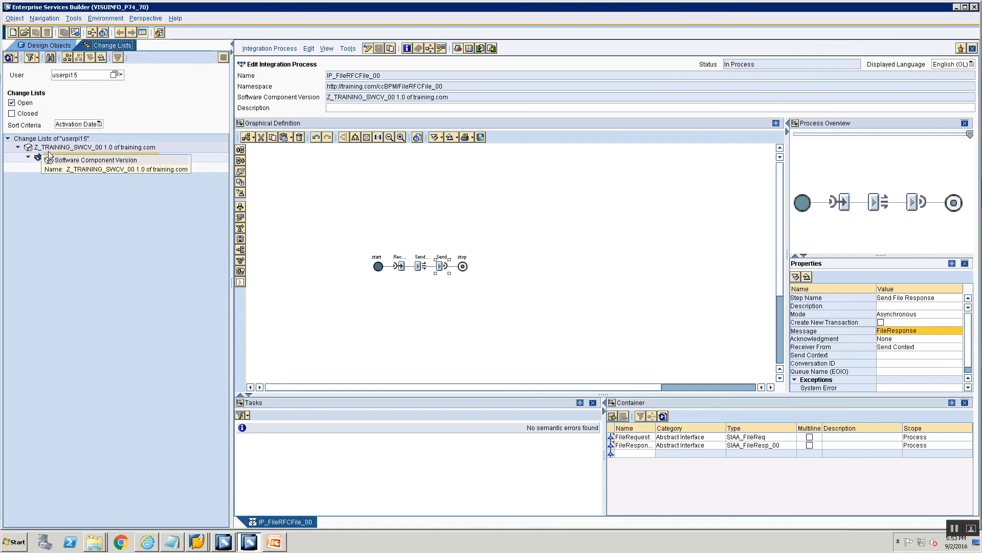
pyautogui.rightClick(68, 160)
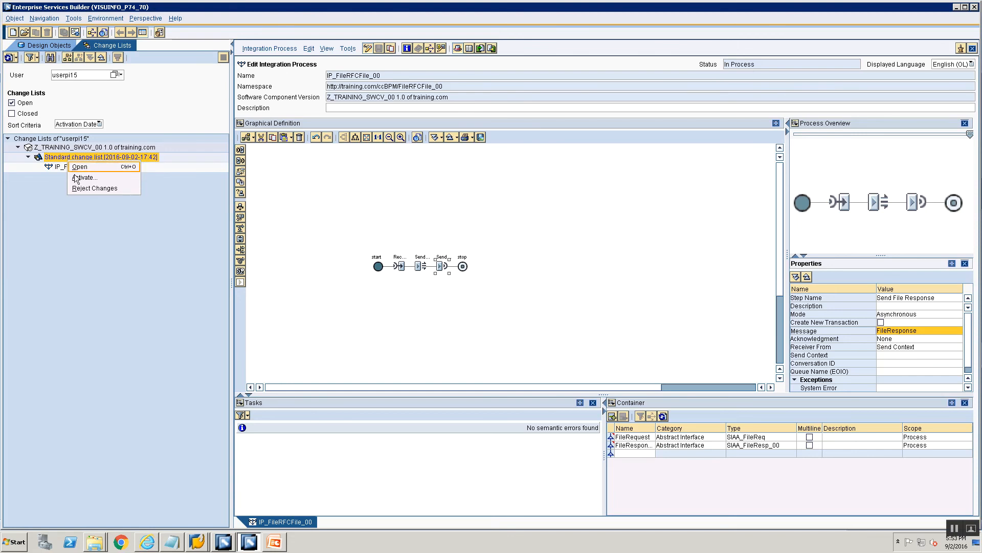
pyautogui.click(84, 177)
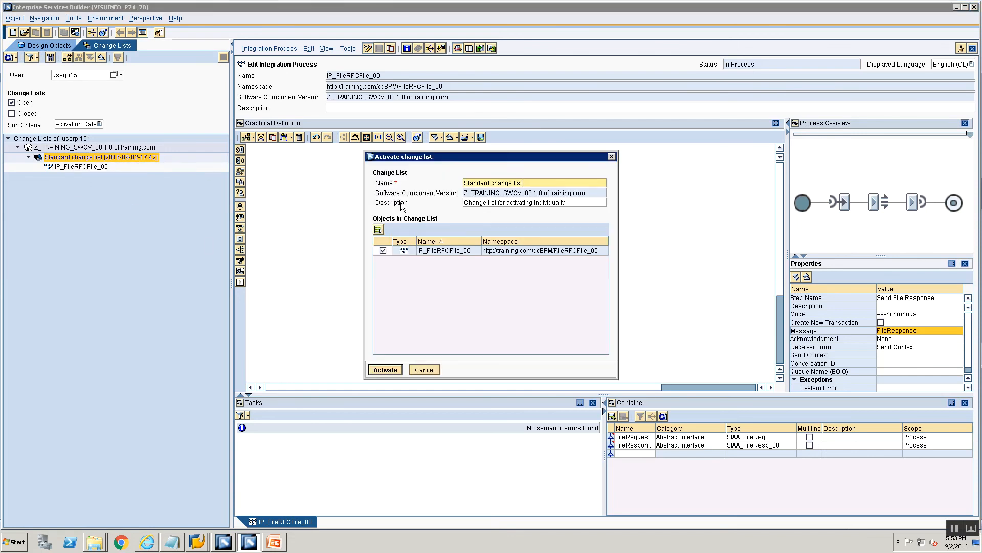
pyautogui.click(386, 370)
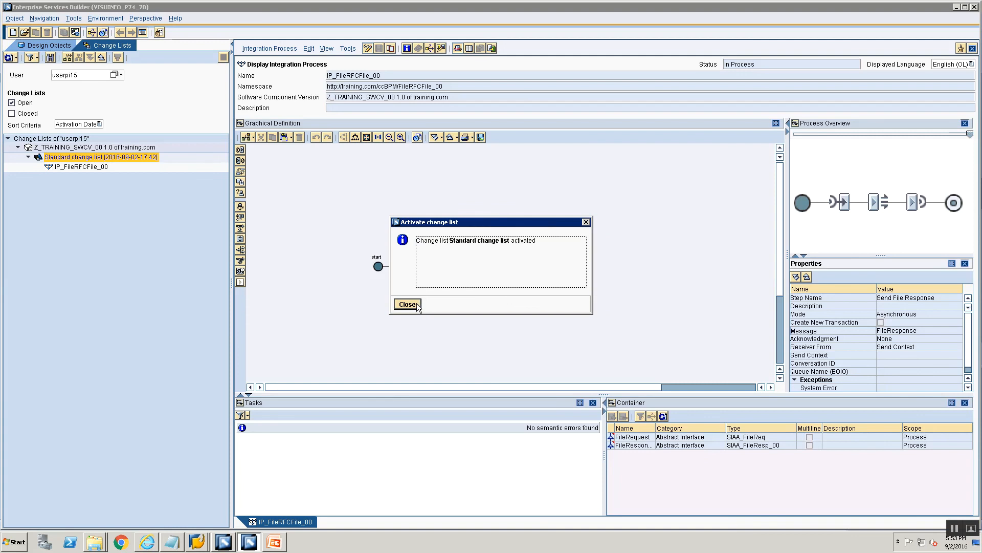
pyautogui.click(414, 305)
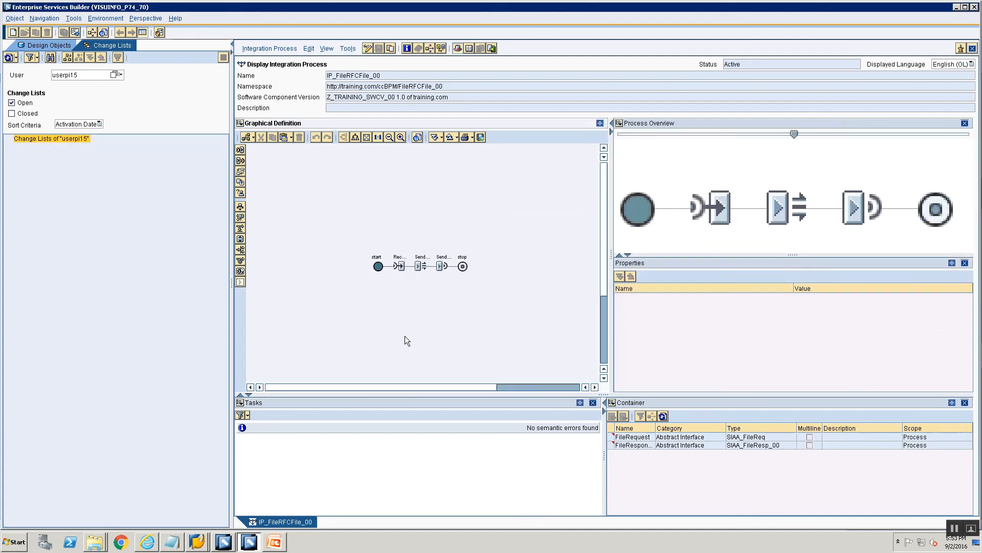